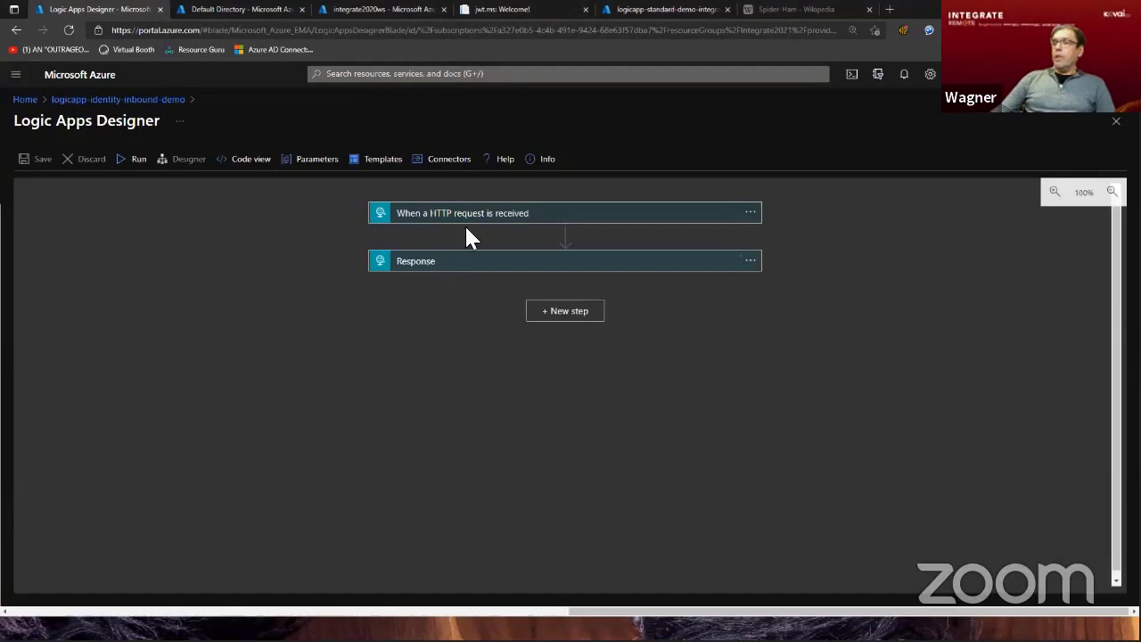
Inspect the Response action of logicapp-identity-inbound-demo, close the designer and open the logic app's Authorization policies.
left_click(478, 263)
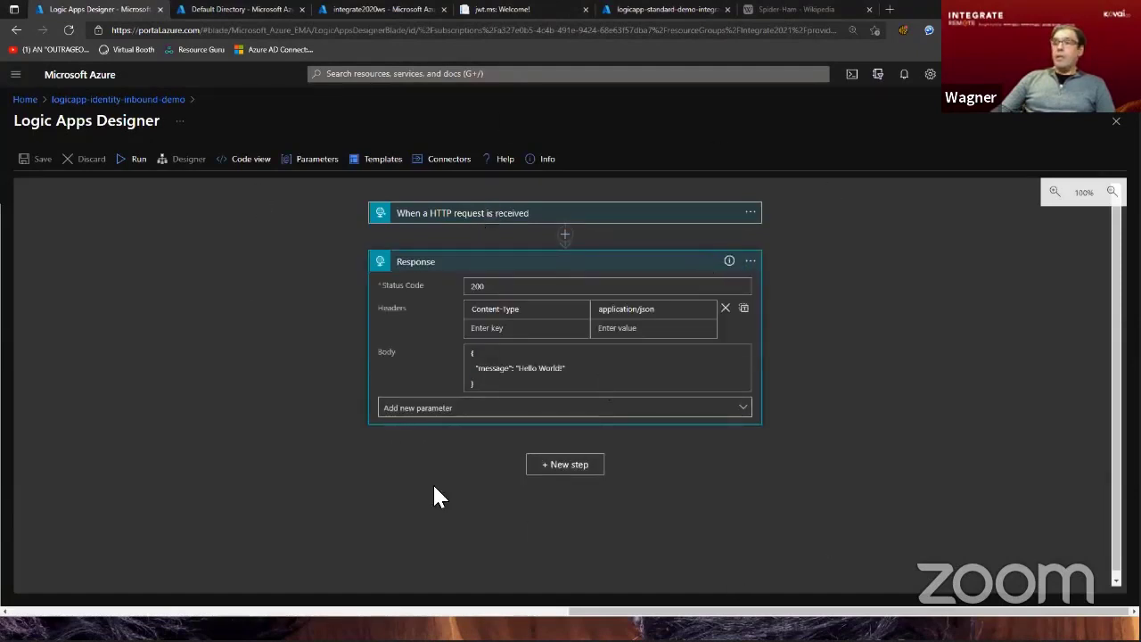
left_click(1115, 121)
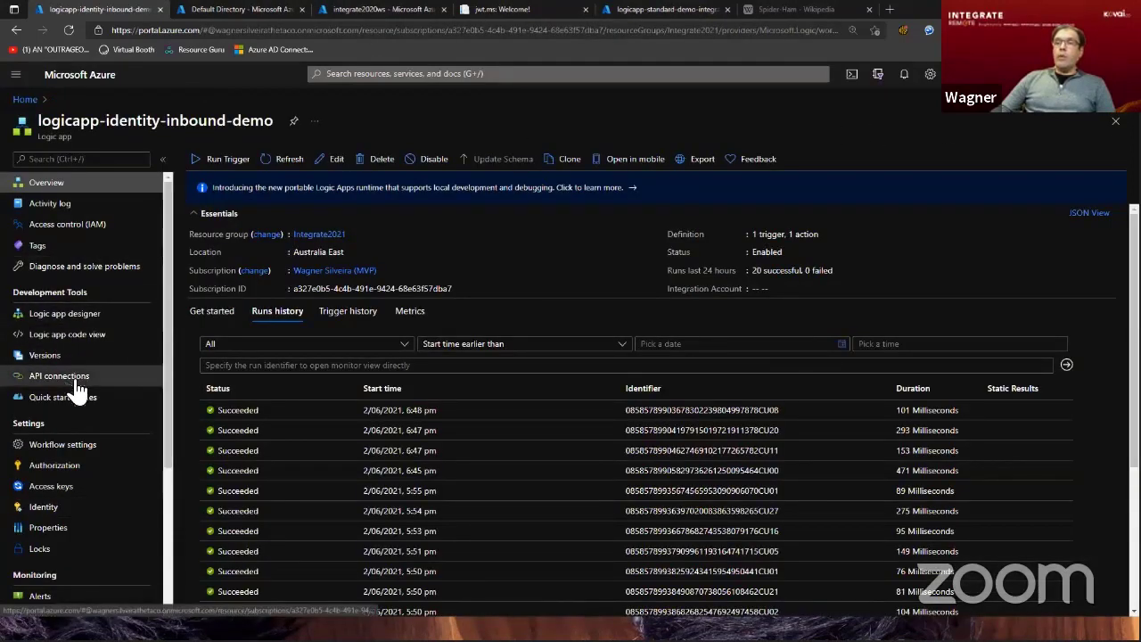
left_click(51, 465)
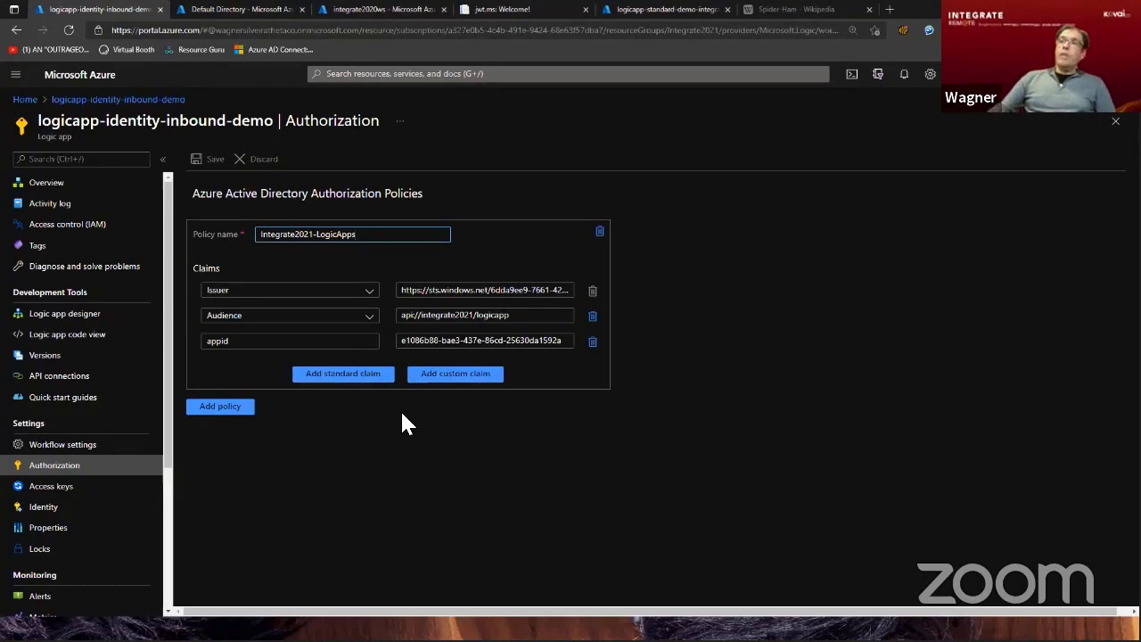
Check the directory's app registrations and view the system-assigned managed identity of the integrate2020ws API Management service.
left_click(258, 11)
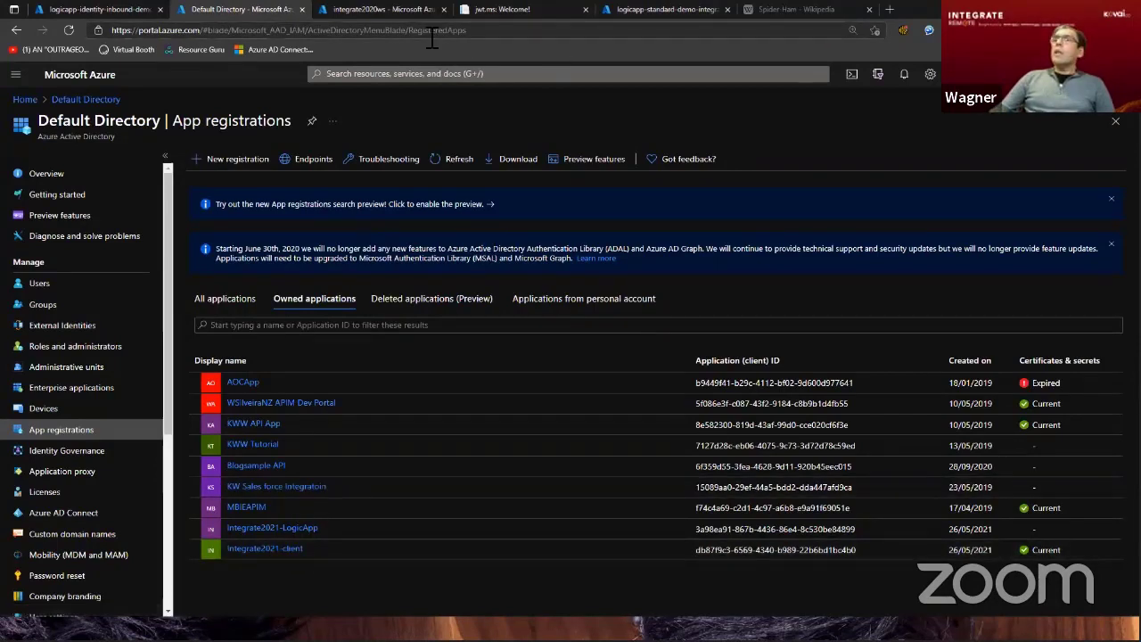
left_click(379, 8)
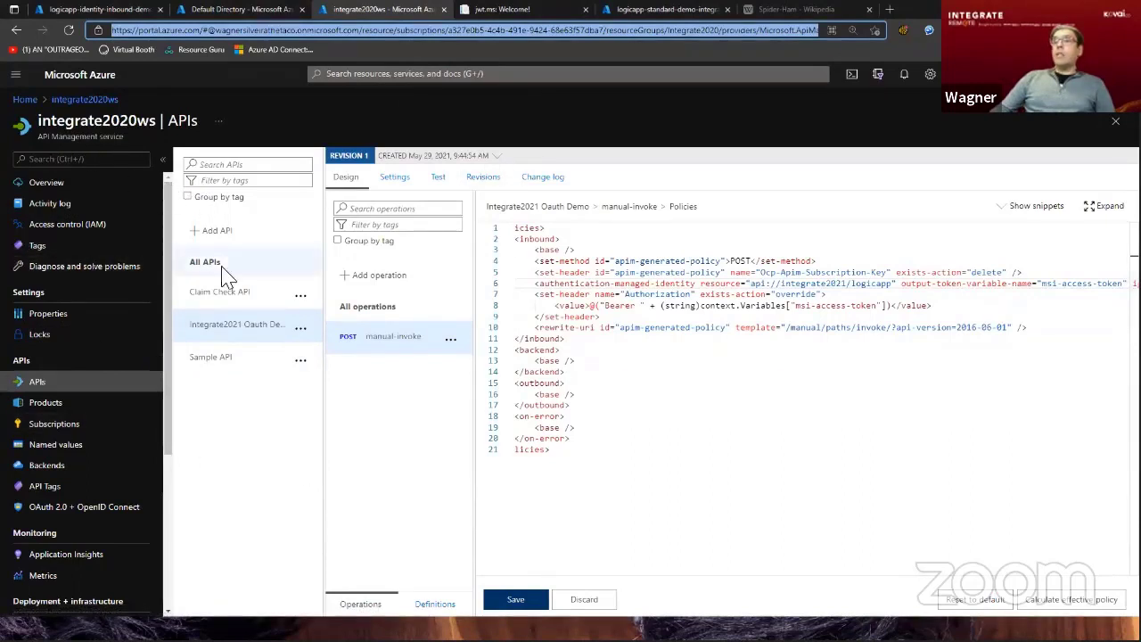
scroll(92, 280, "down", 3)
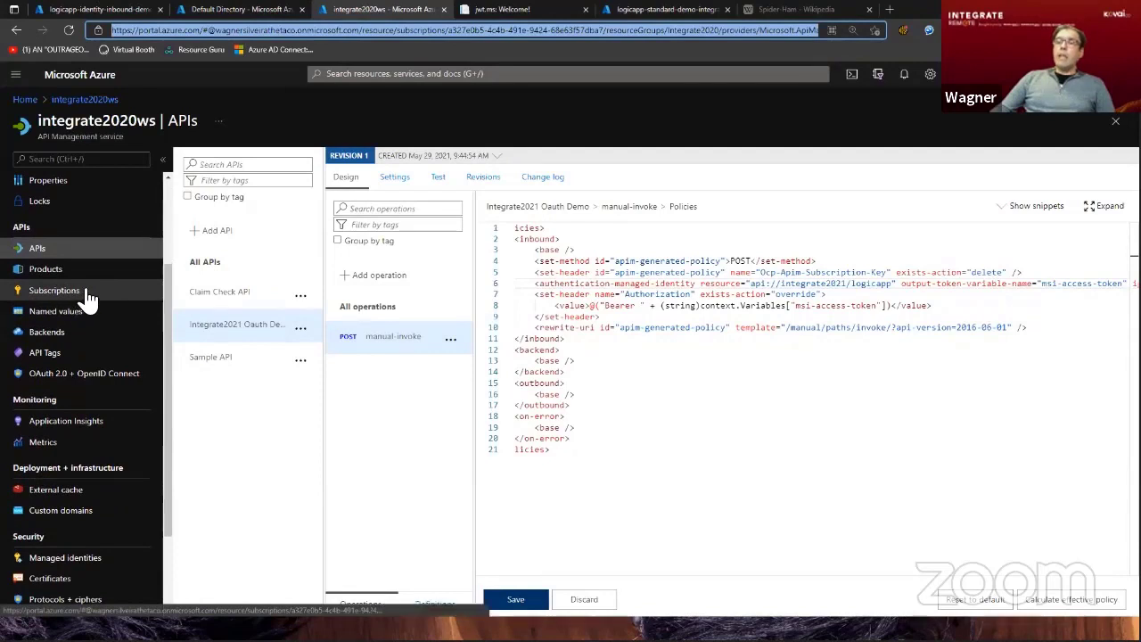
left_click(64, 558)
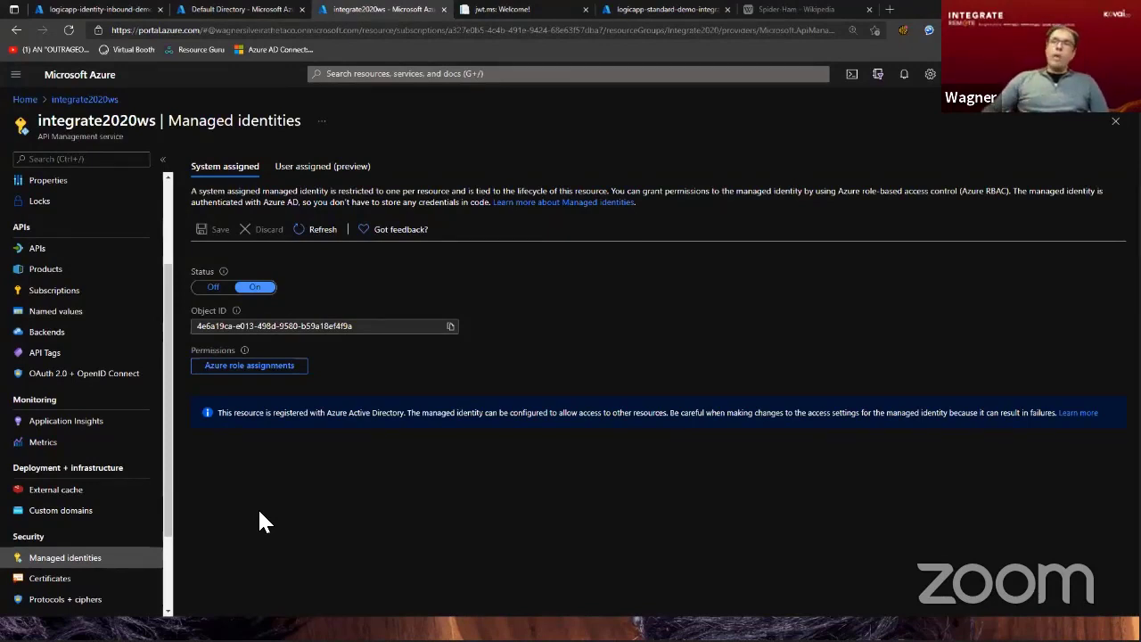
Examine the authentication-managed-identity policy and its resource attribute in the inbound policy code of the Integrate2021 Oauth Demo API's manual-invoke operation.
left_click(35, 254)
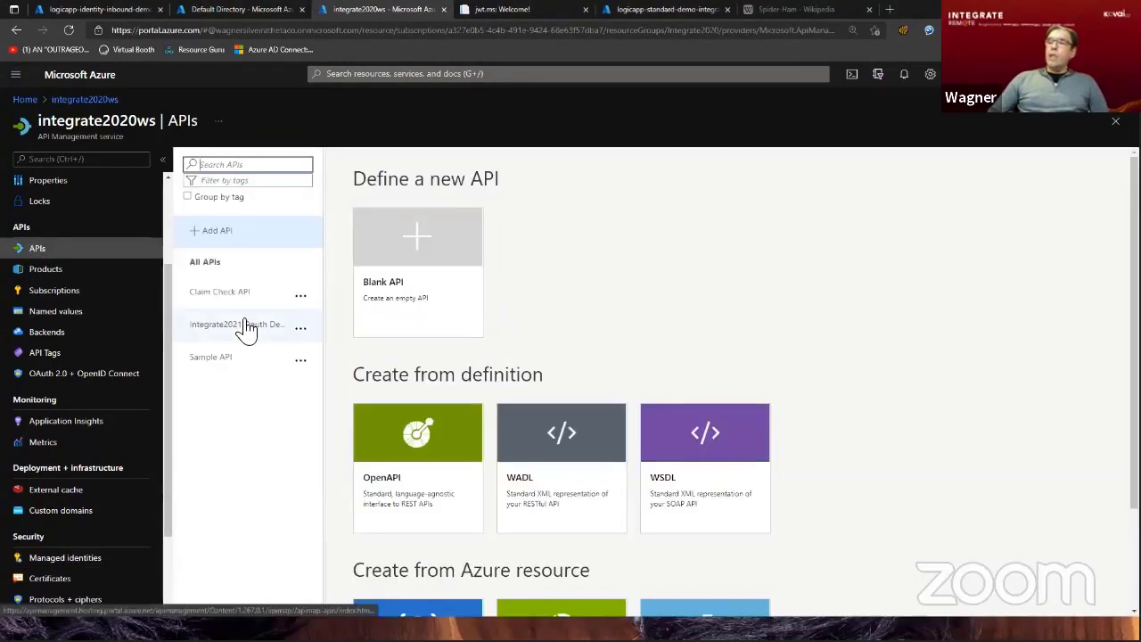
left_click(247, 329)
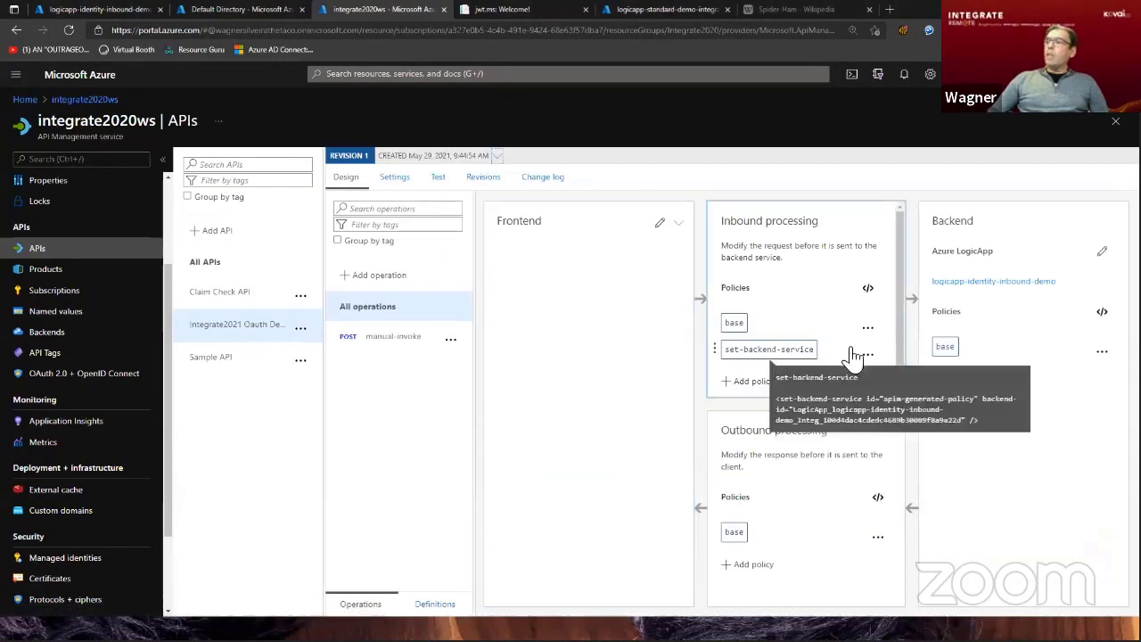
left_click(396, 341)
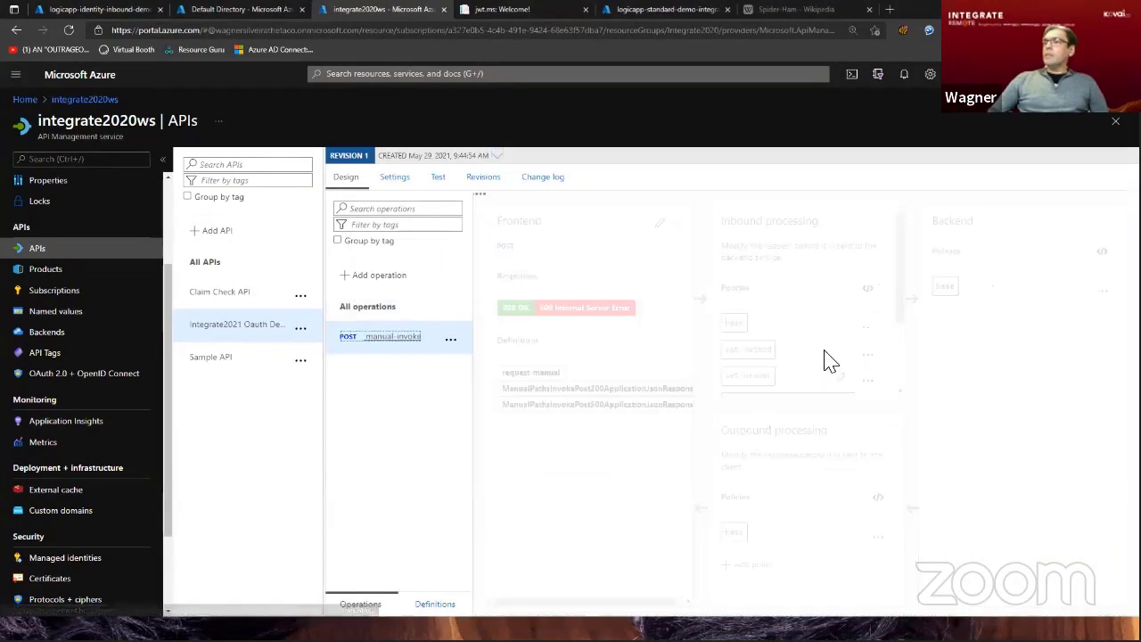
left_click(867, 291)
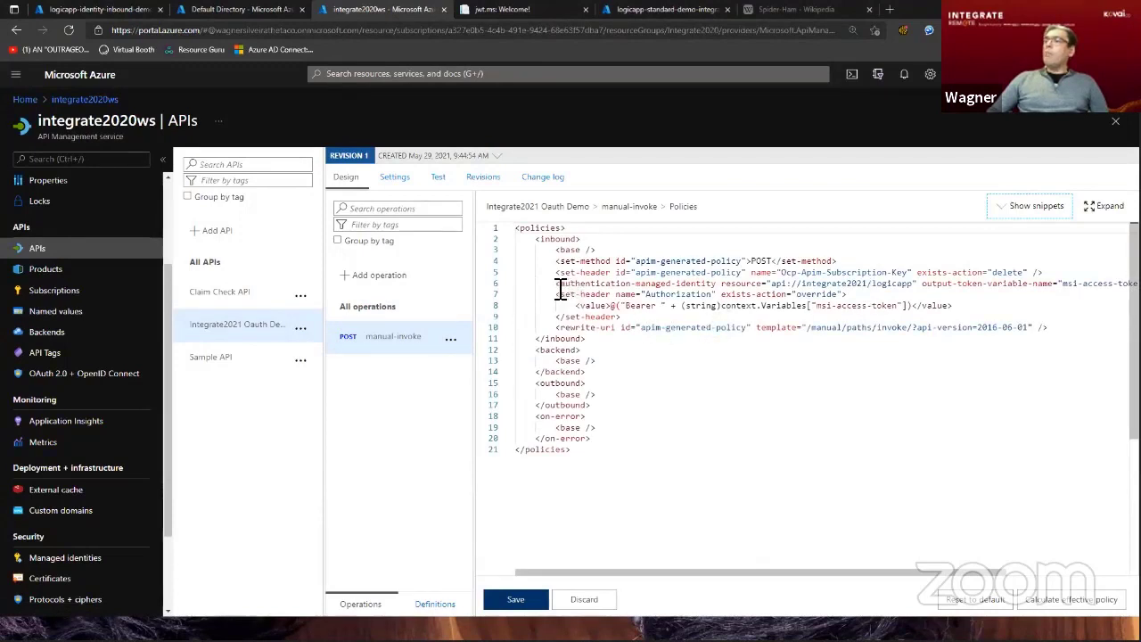
left_click_drag(558, 283, 719, 287)
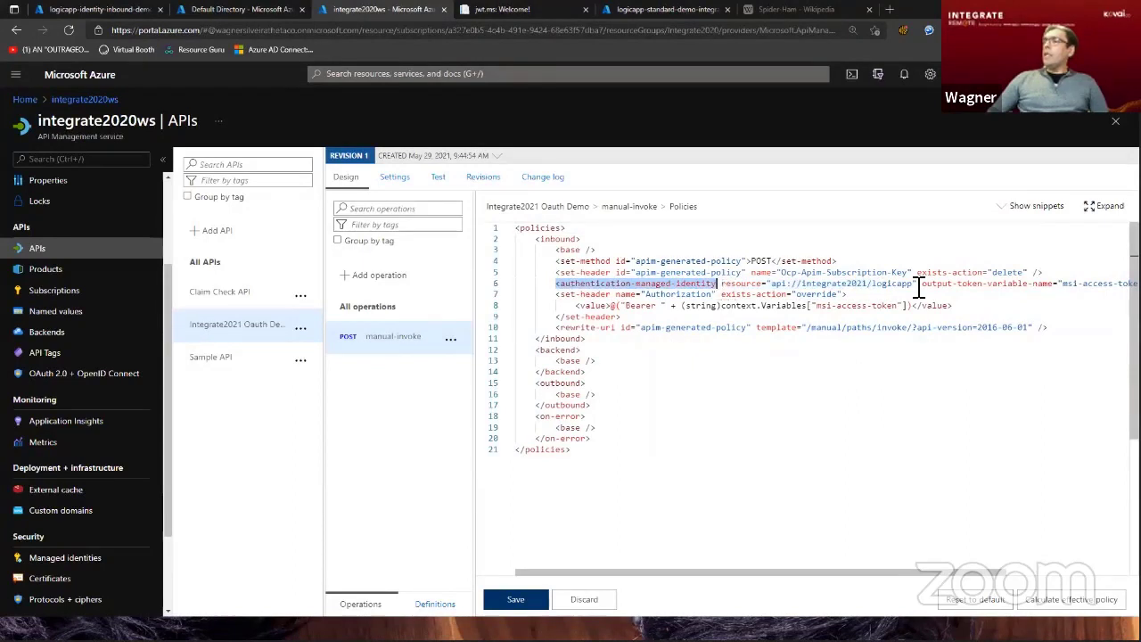
left_click_drag(917, 284, 721, 286)
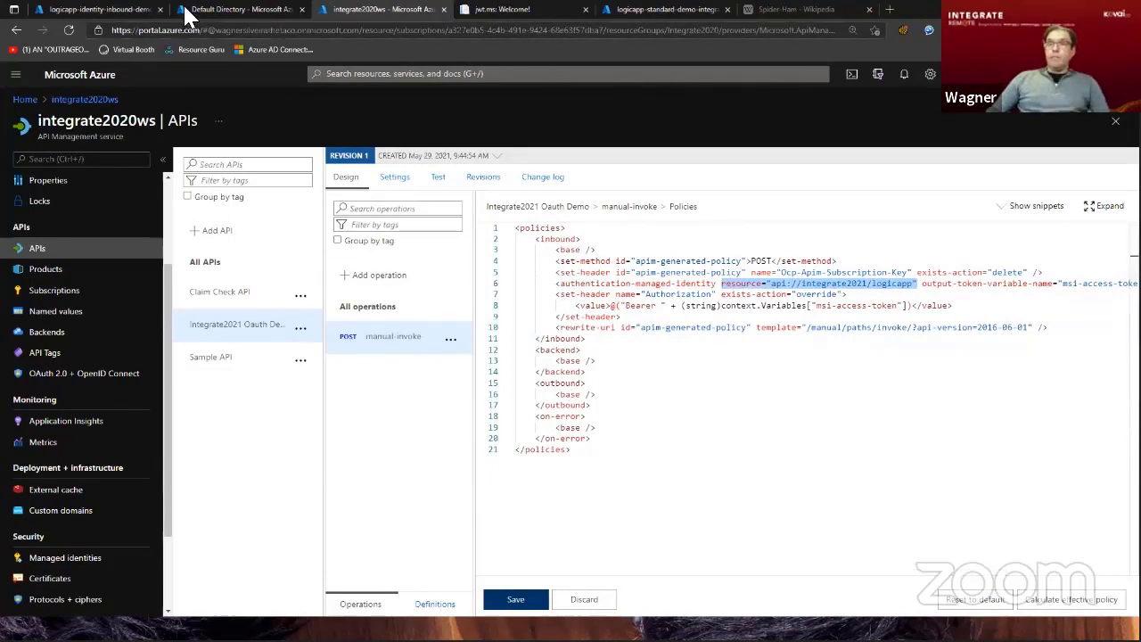
Compare the issuer, audience and appid claims in the logic app's authorization policy with the managed identity of integrate2020ws.
left_click(101, 11)
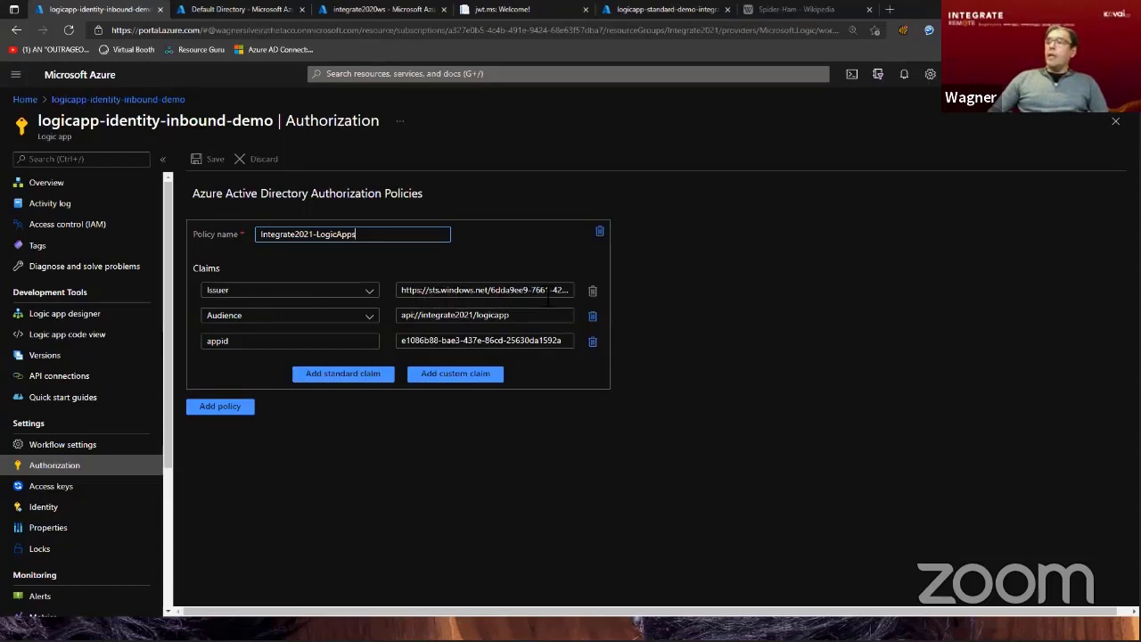
left_click(554, 294)
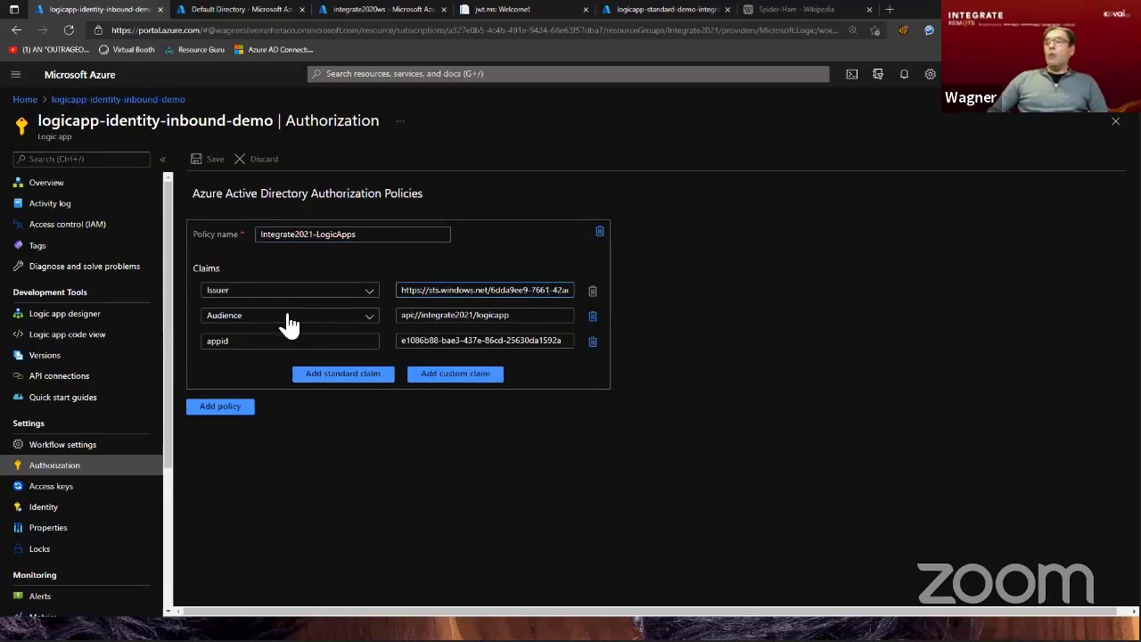
left_click_drag(528, 316, 388, 365)
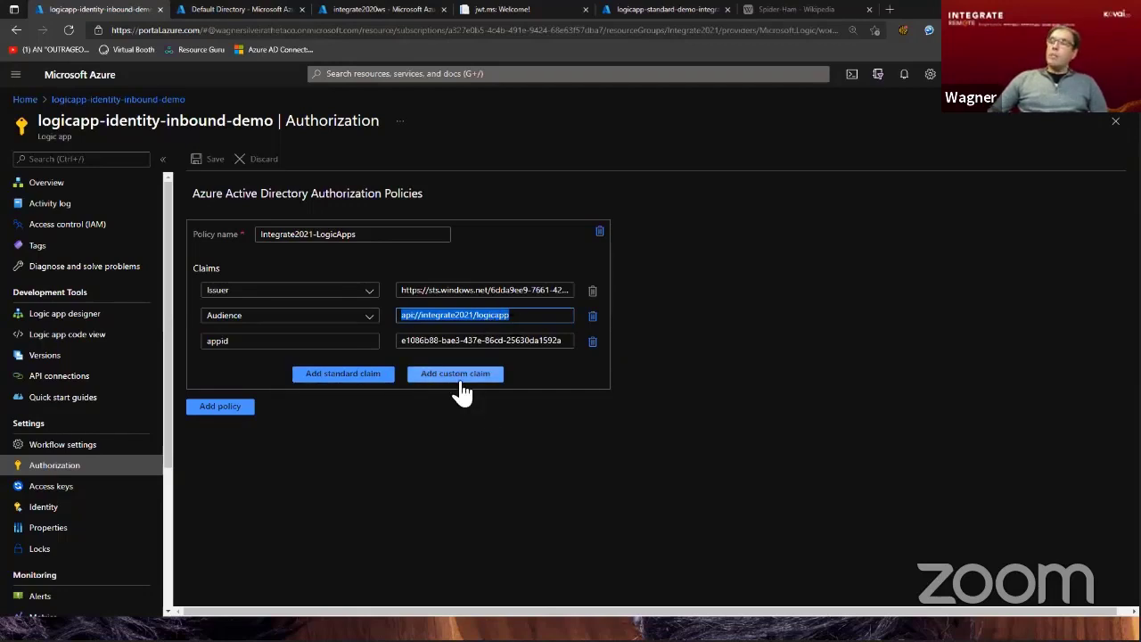
left_click(254, 341)
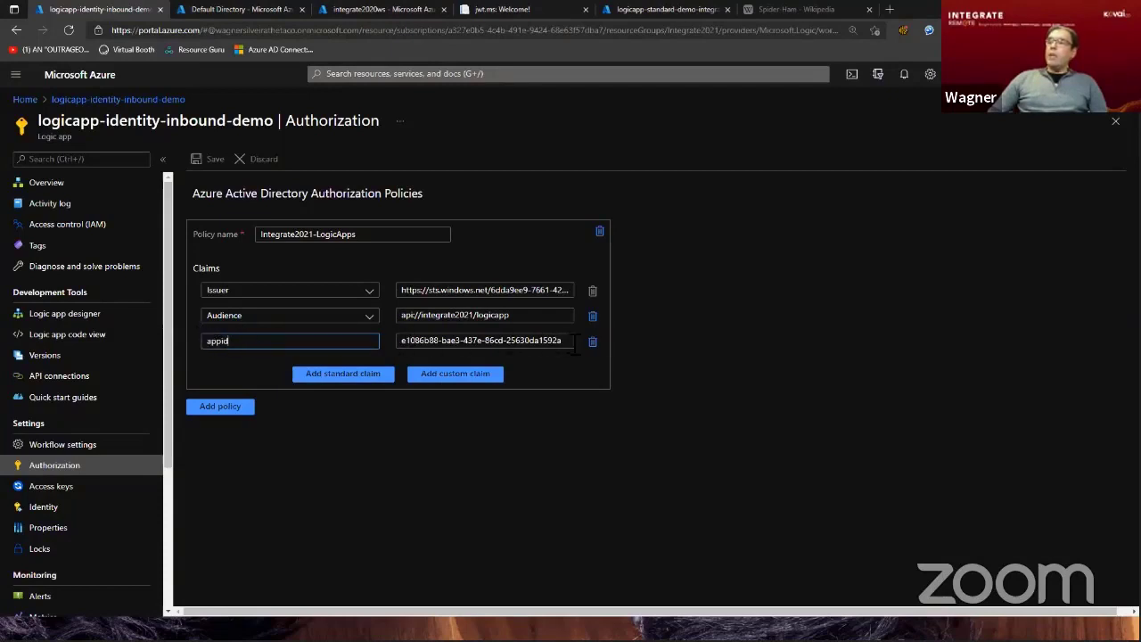
left_click(383, 11)
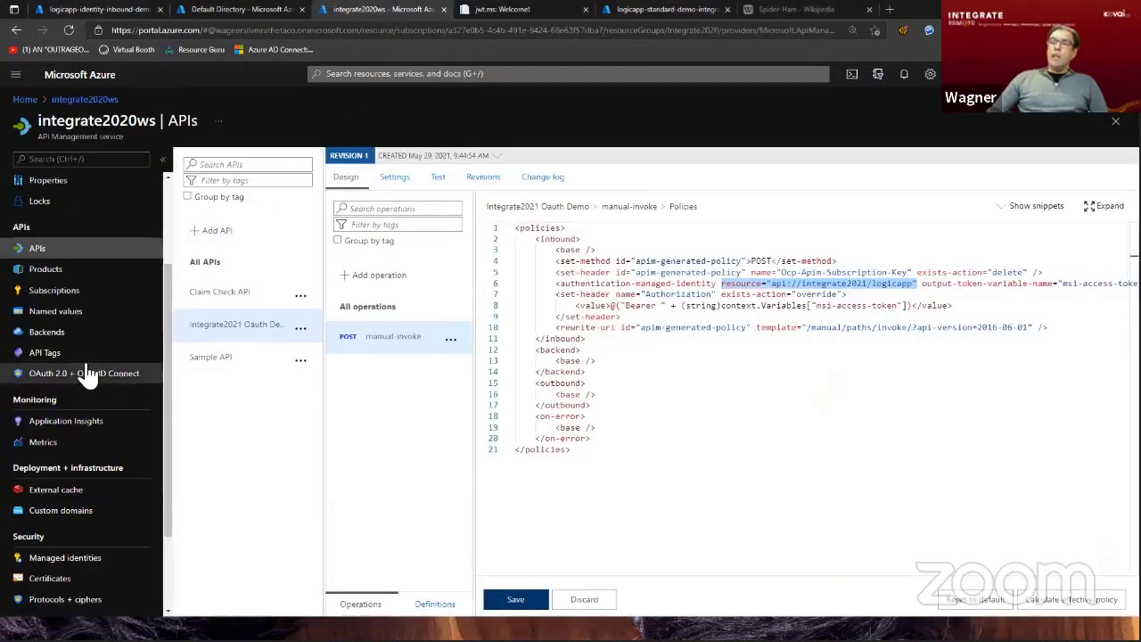
left_click(61, 561)
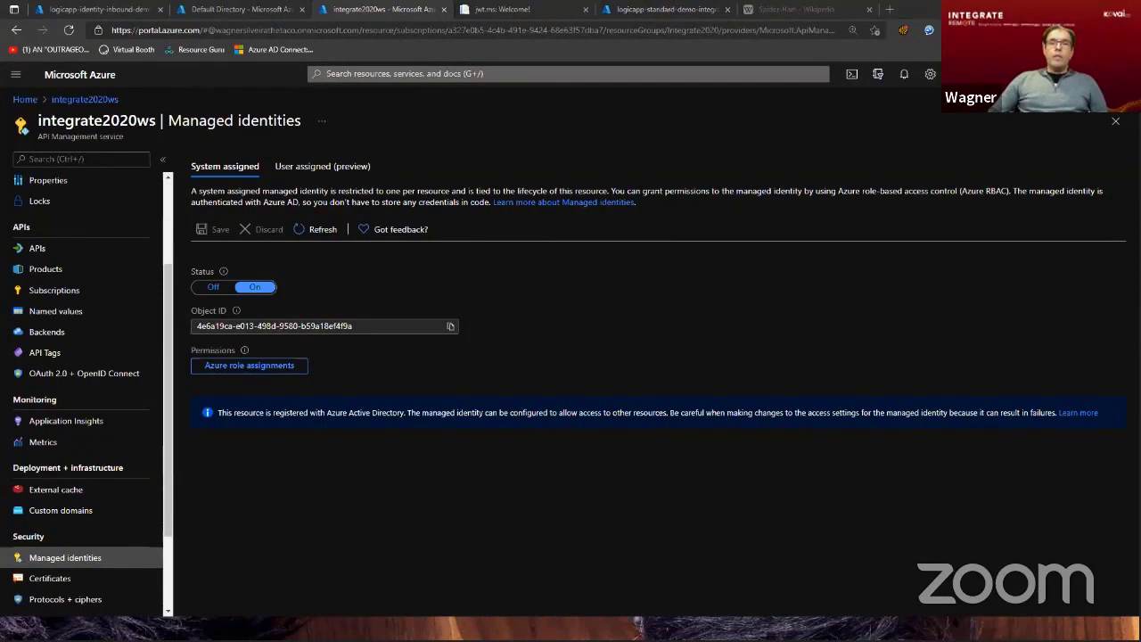
Switch to Postman and send the Apim to Logic App - OAuth Demo request from the OAuth Demo folder.
key("alt+Tab")
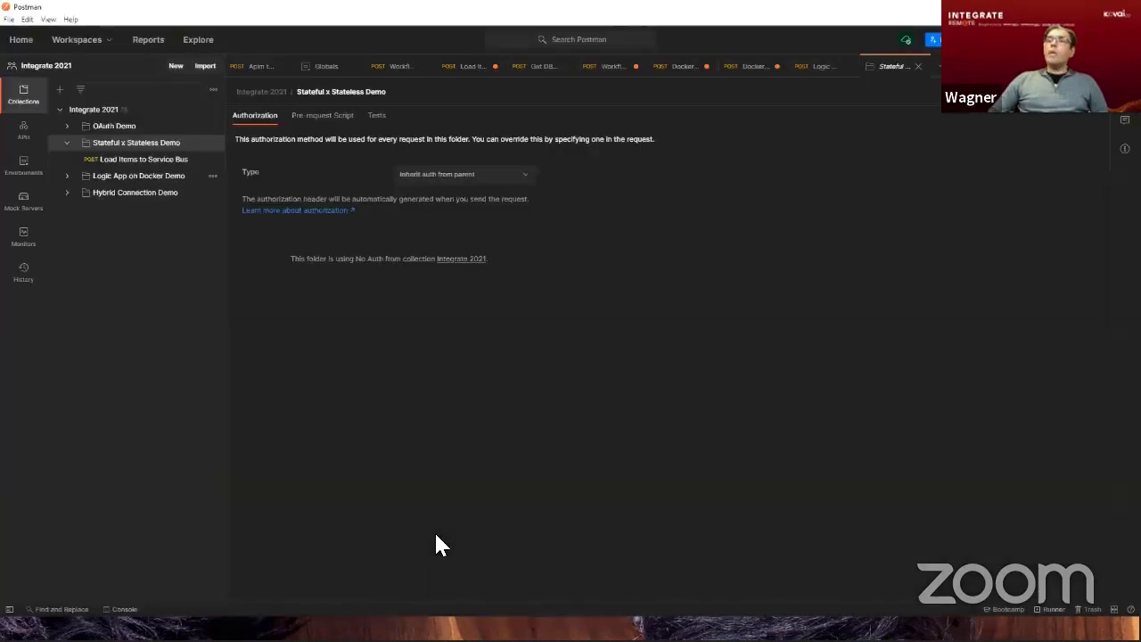
left_click(67, 126)
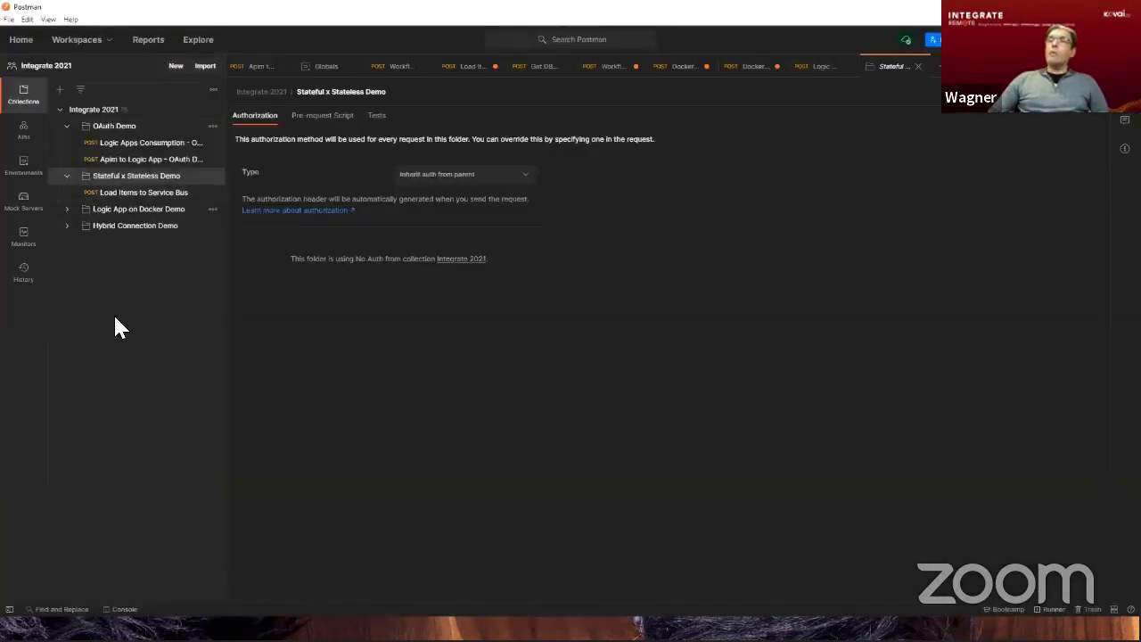
left_click(129, 160)
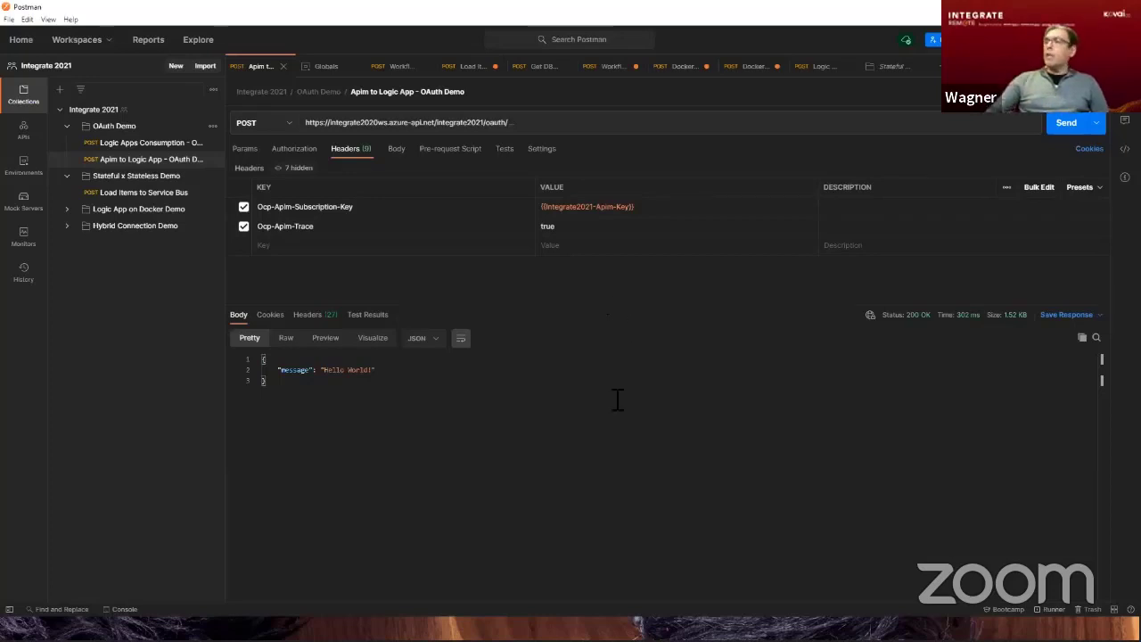
left_click(1064, 131)
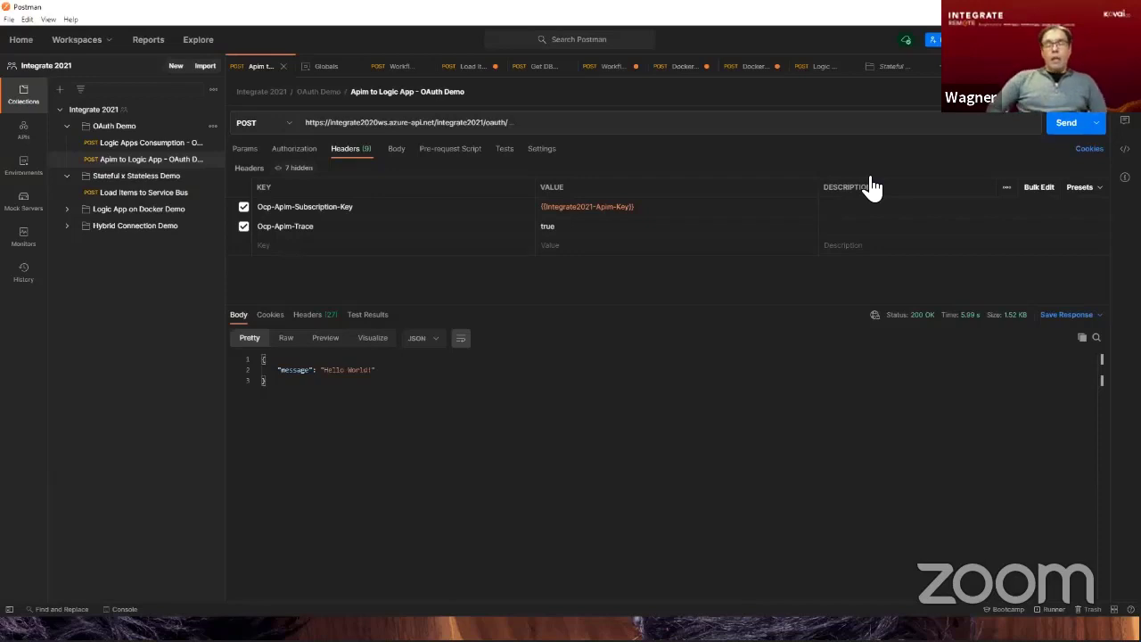
Obtain and use a new OAuth 2.0 access token for the Logic Apps Consumption - OAuth Demo request, send it and inspect the response code.
left_click(150, 150)
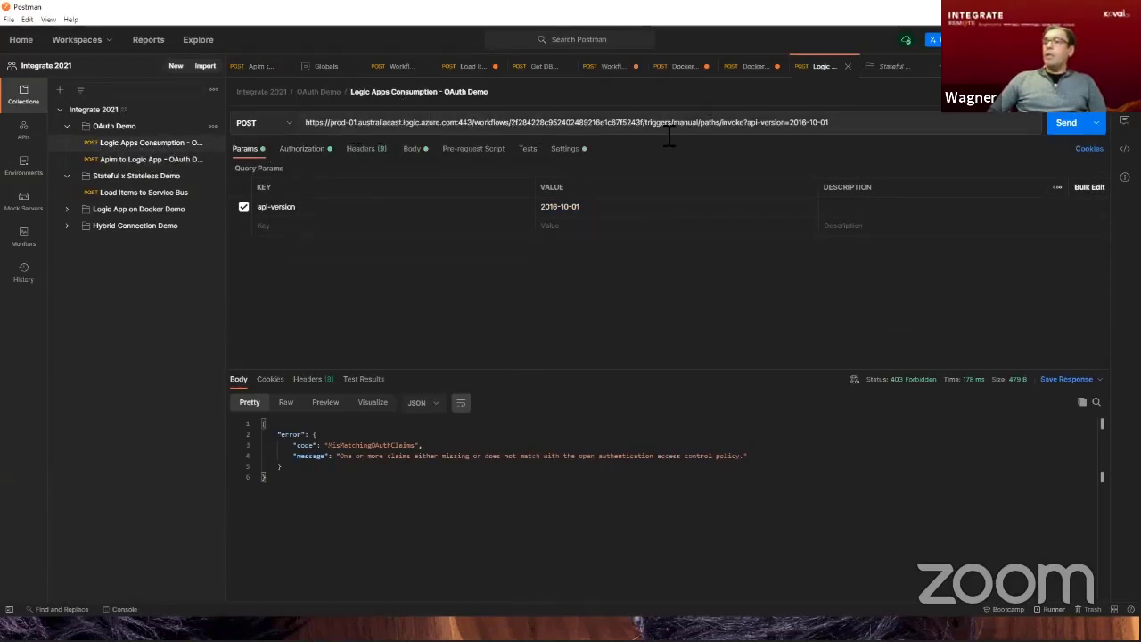
left_click(303, 150)
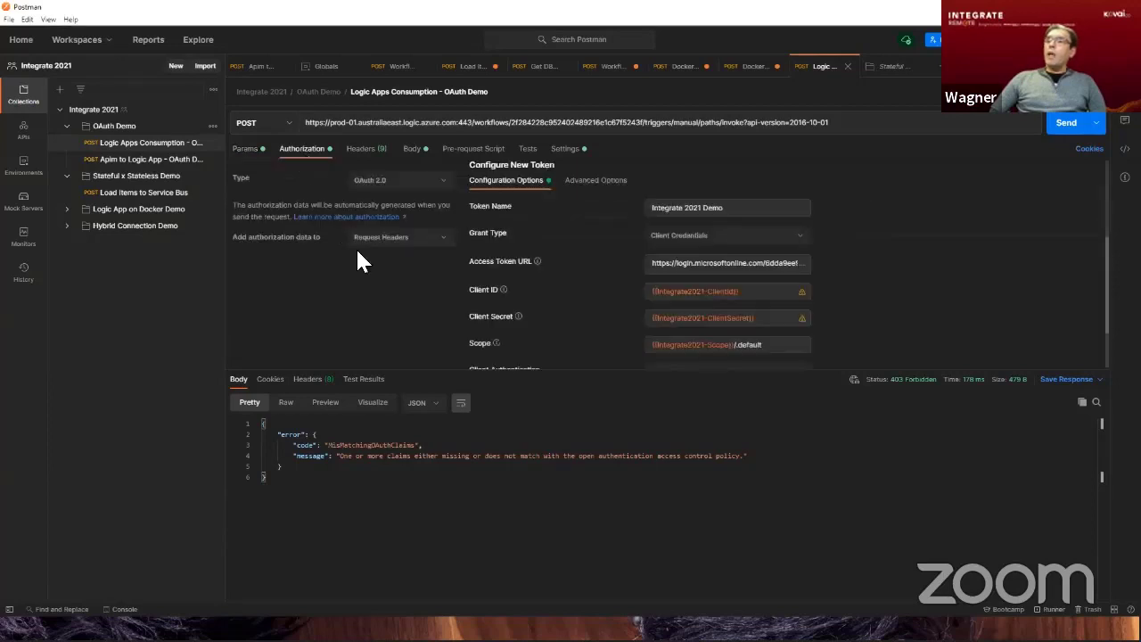
scroll(717, 236, "down", 2)
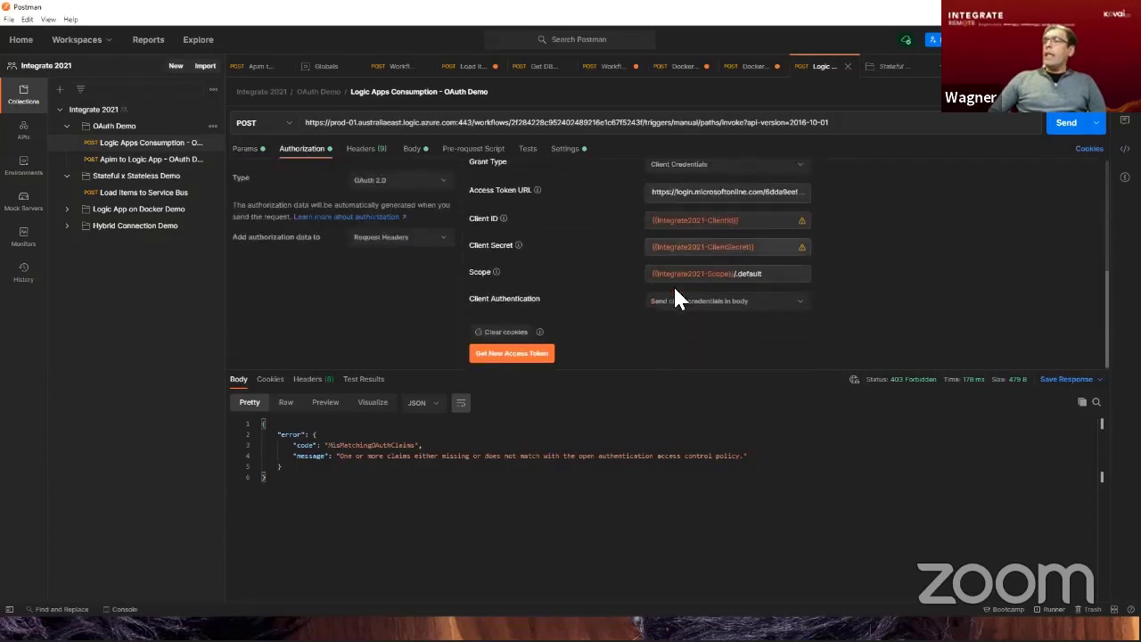
left_click(542, 355)
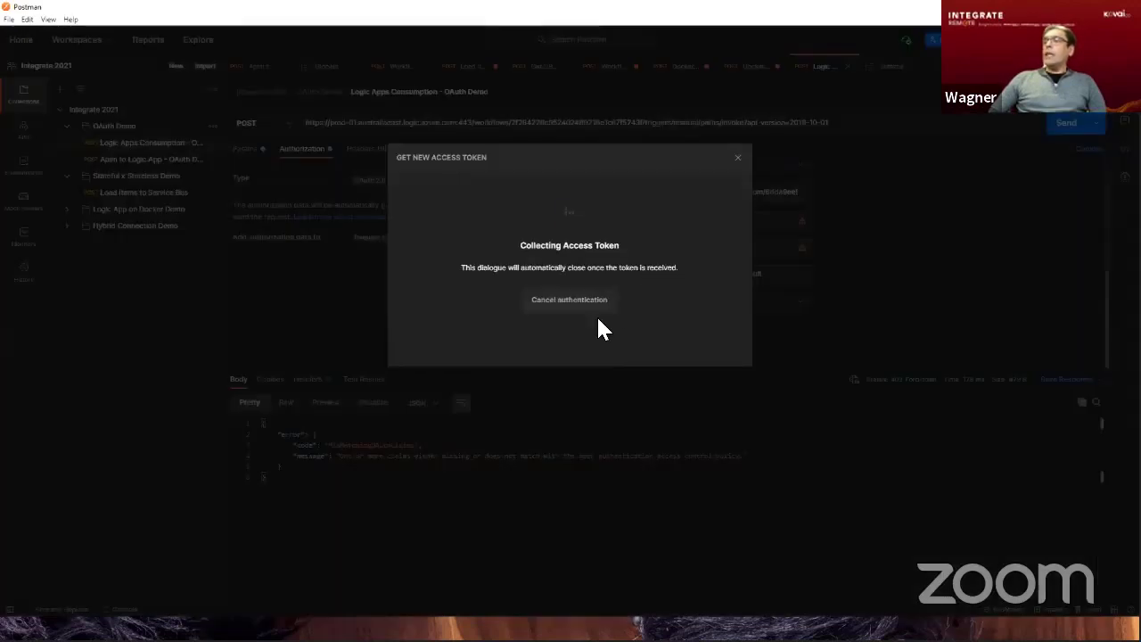
left_click(565, 314)
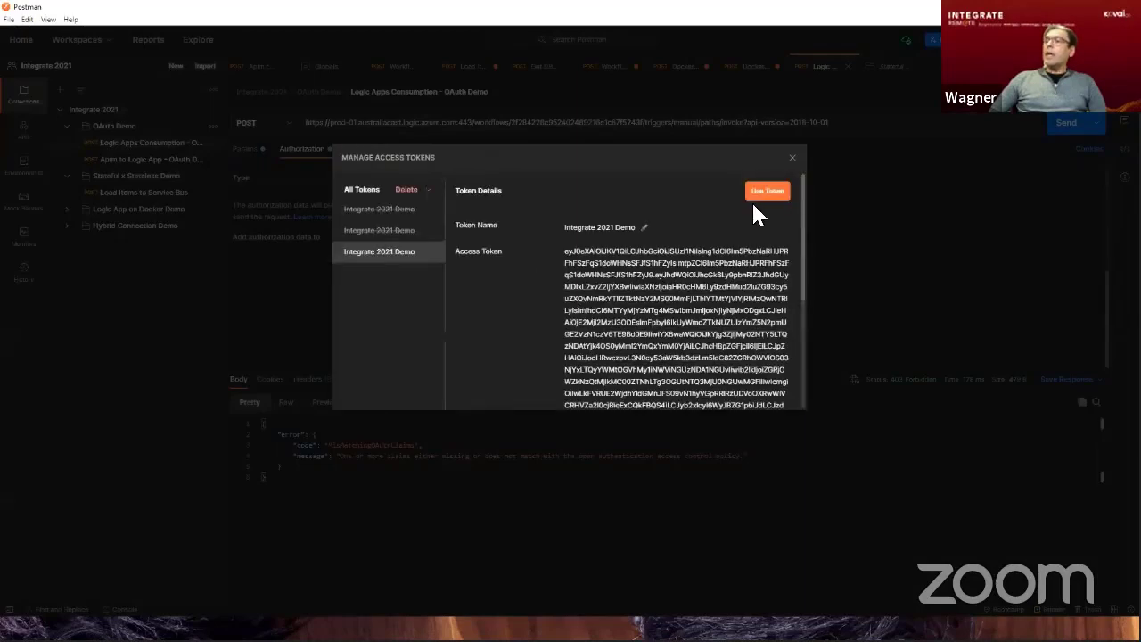
left_click(764, 193)
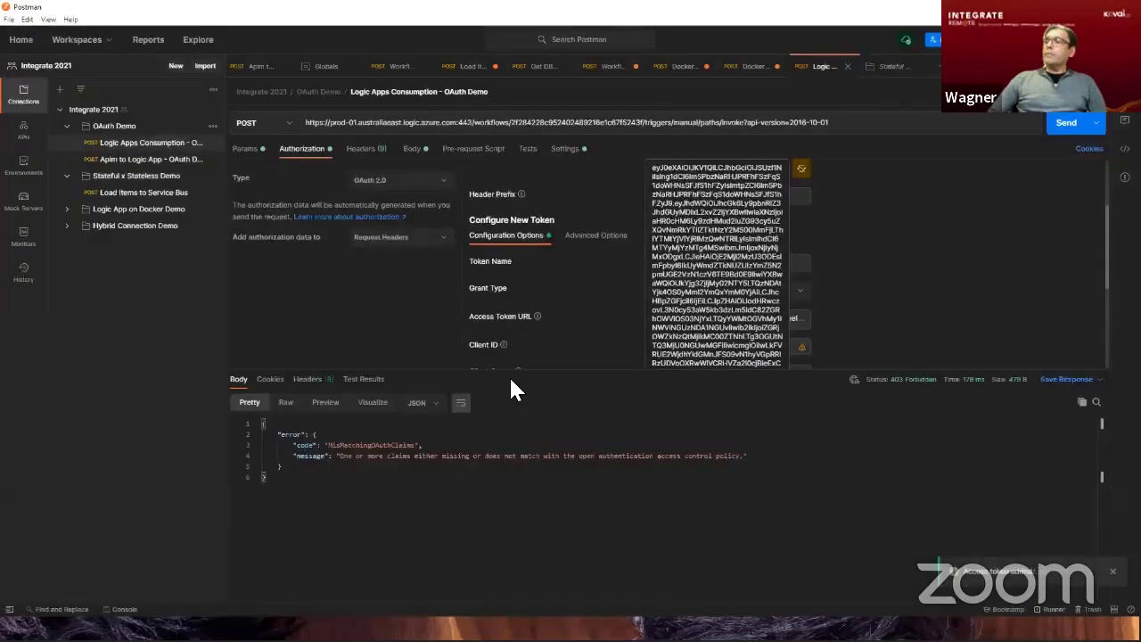
left_click(1066, 123)
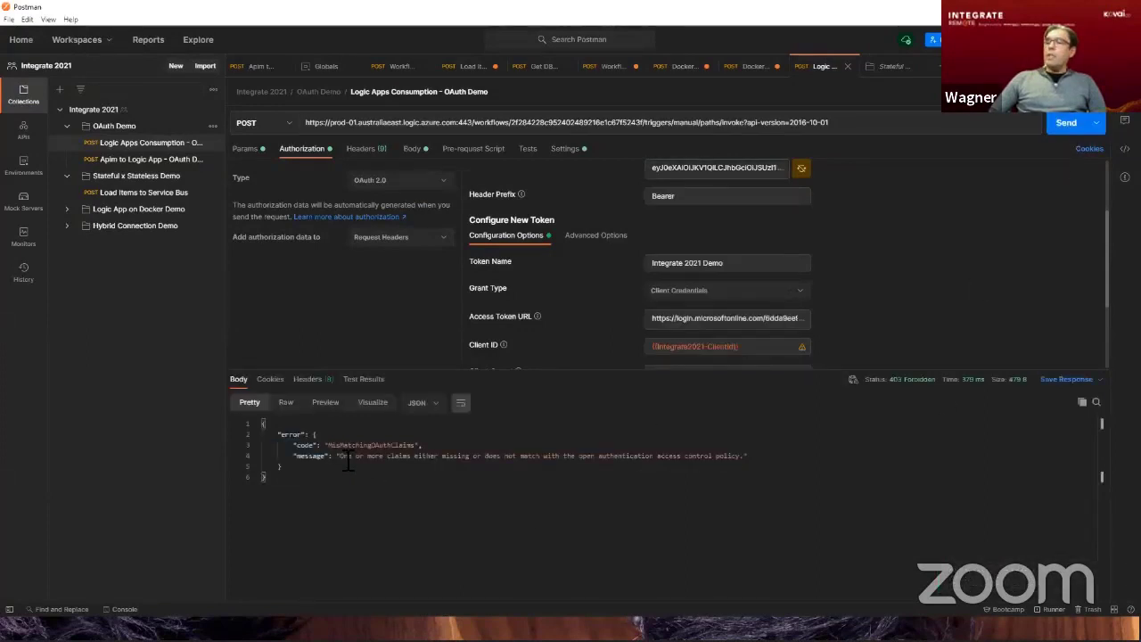
left_click_drag(330, 447, 419, 453)
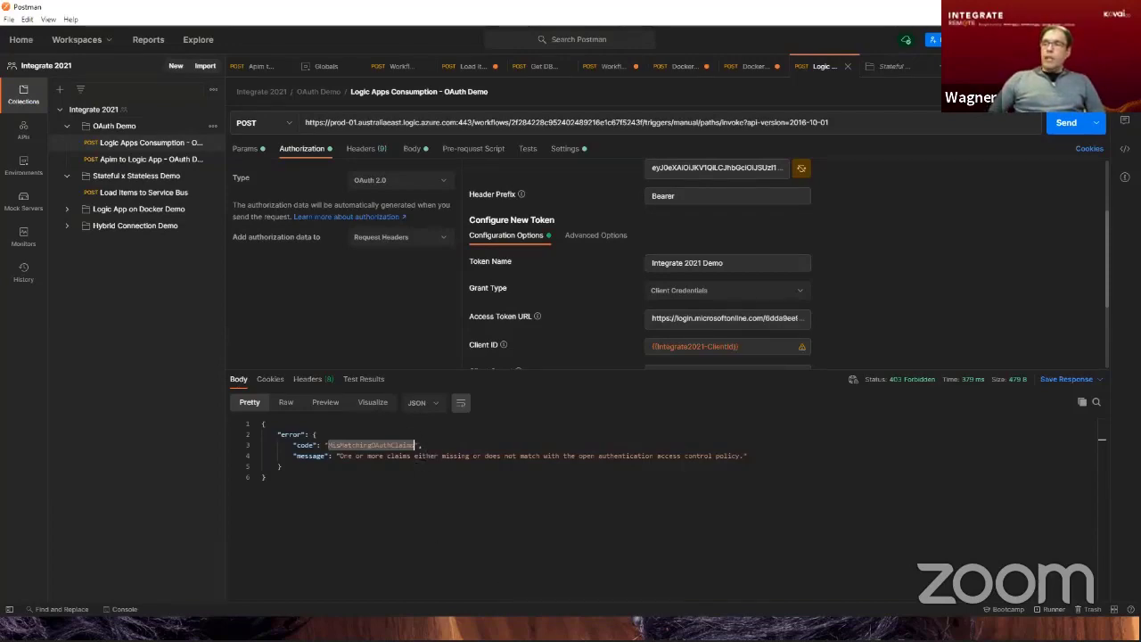
key("alt+Tab")
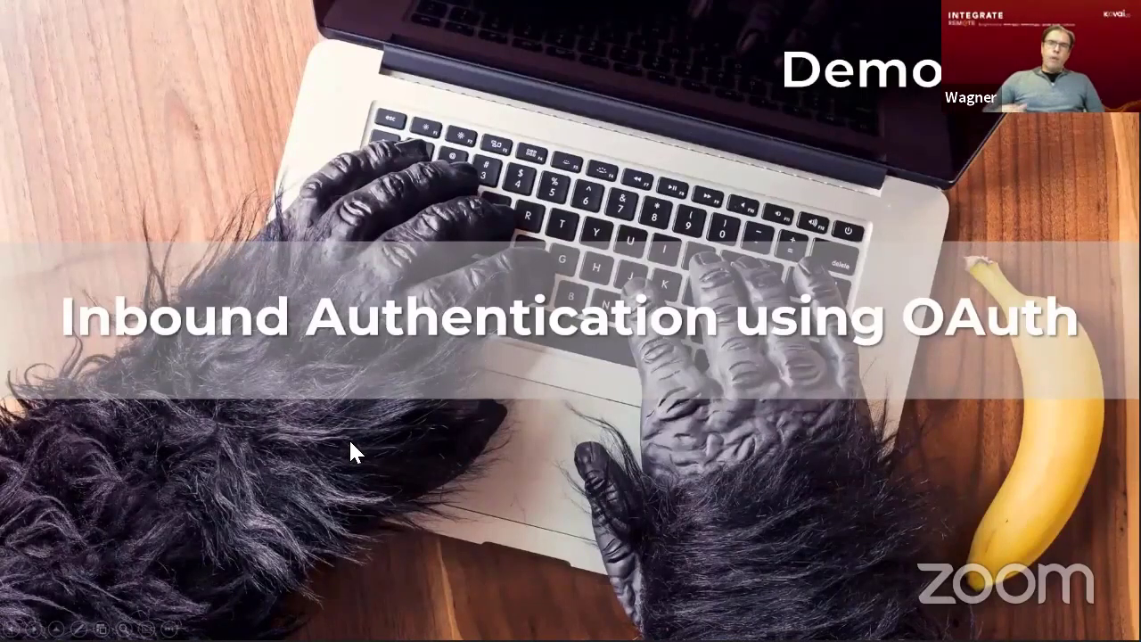
key("Right")
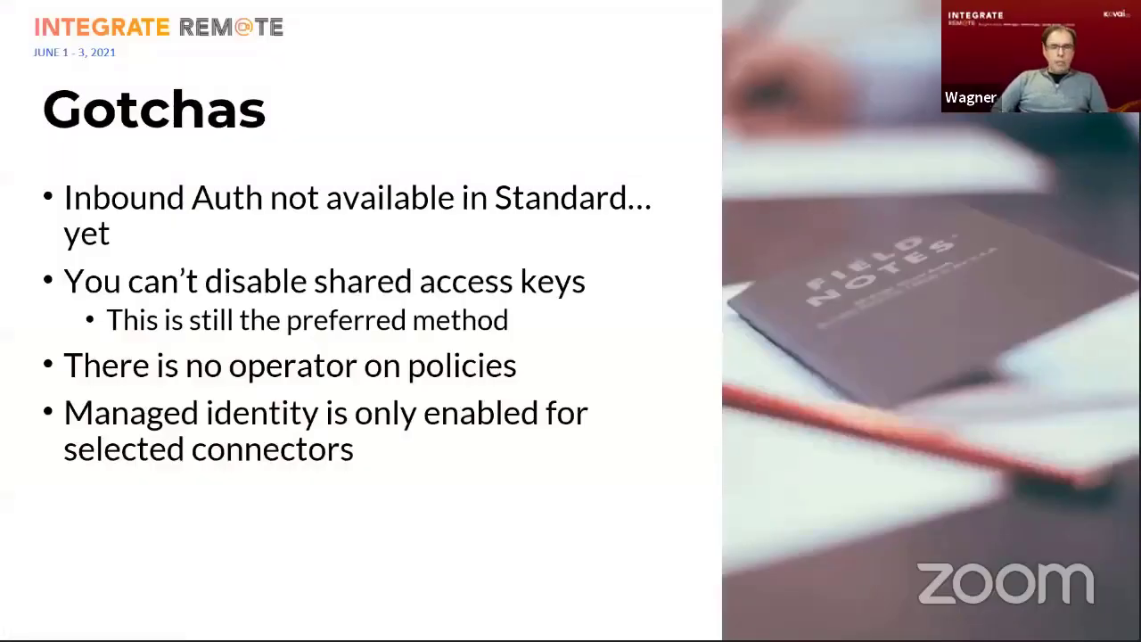
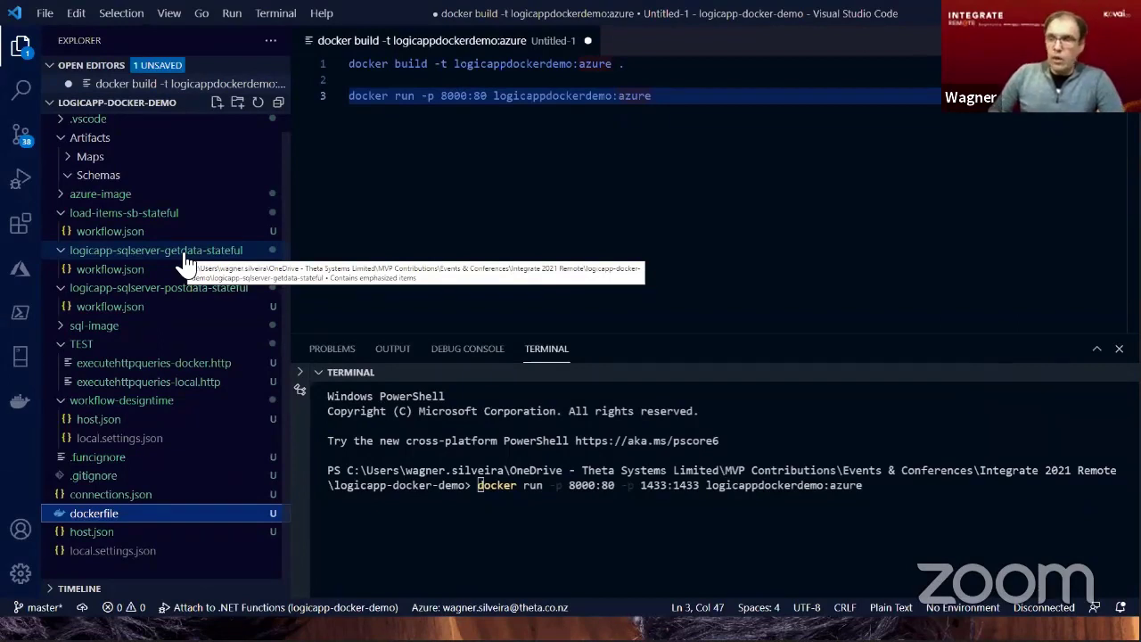
Examine the AzureWebJobsStorage, AzureWebJobsScriptRoot and sql_connectionString variables in the dockerfile and compare them with the values in local.settings.json.
left_click(103, 524)
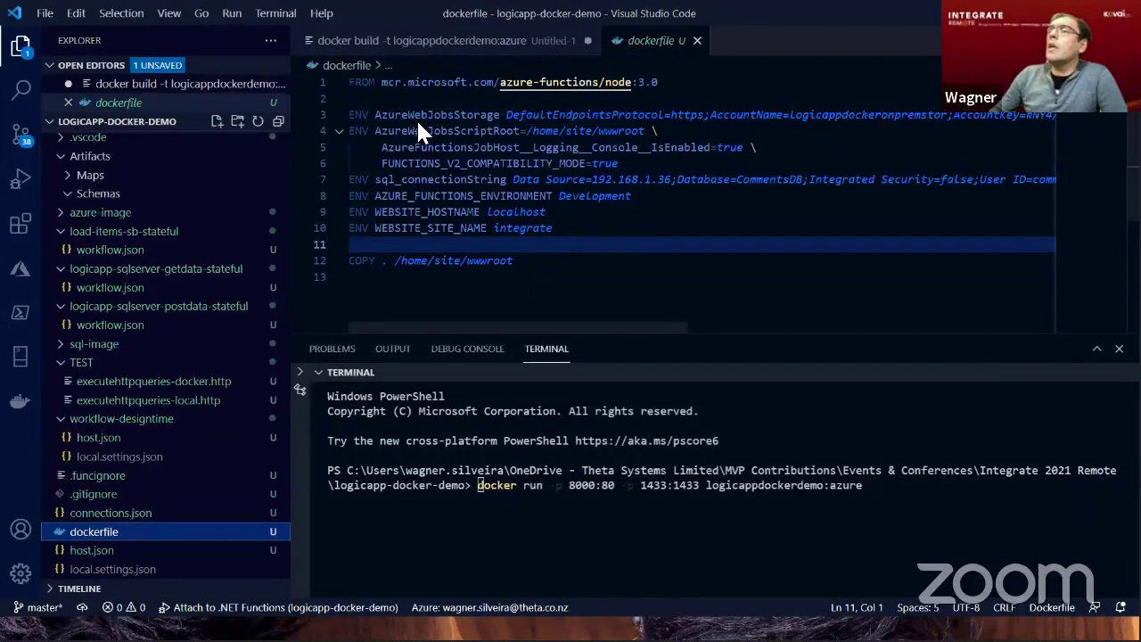
left_click_drag(349, 115, 507, 115)
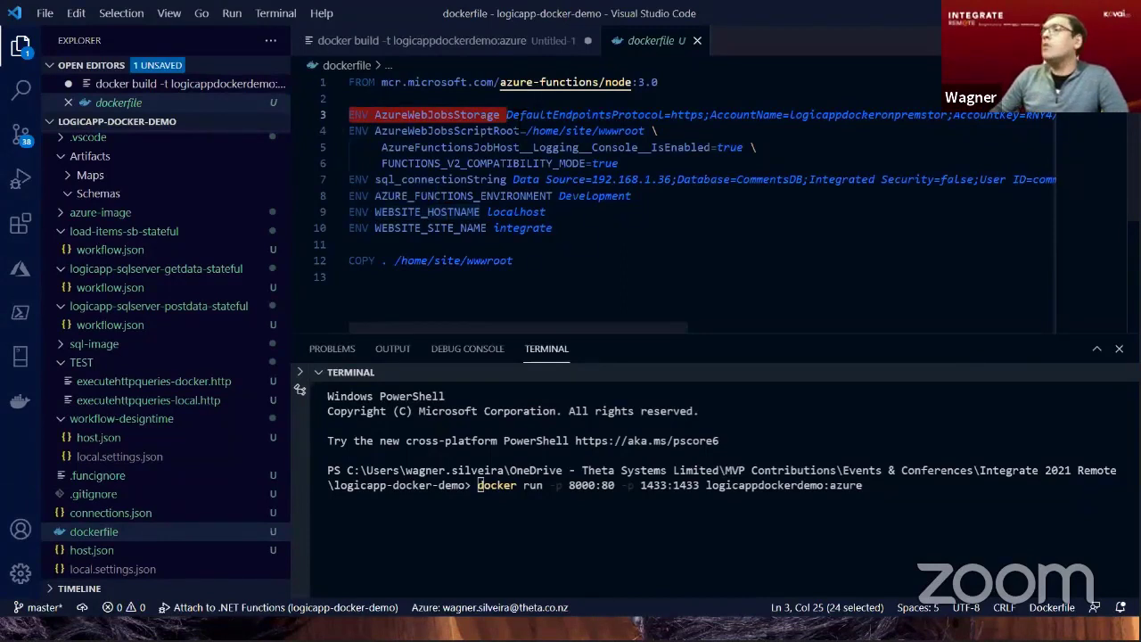
left_click_drag(505, 114, 764, 114)
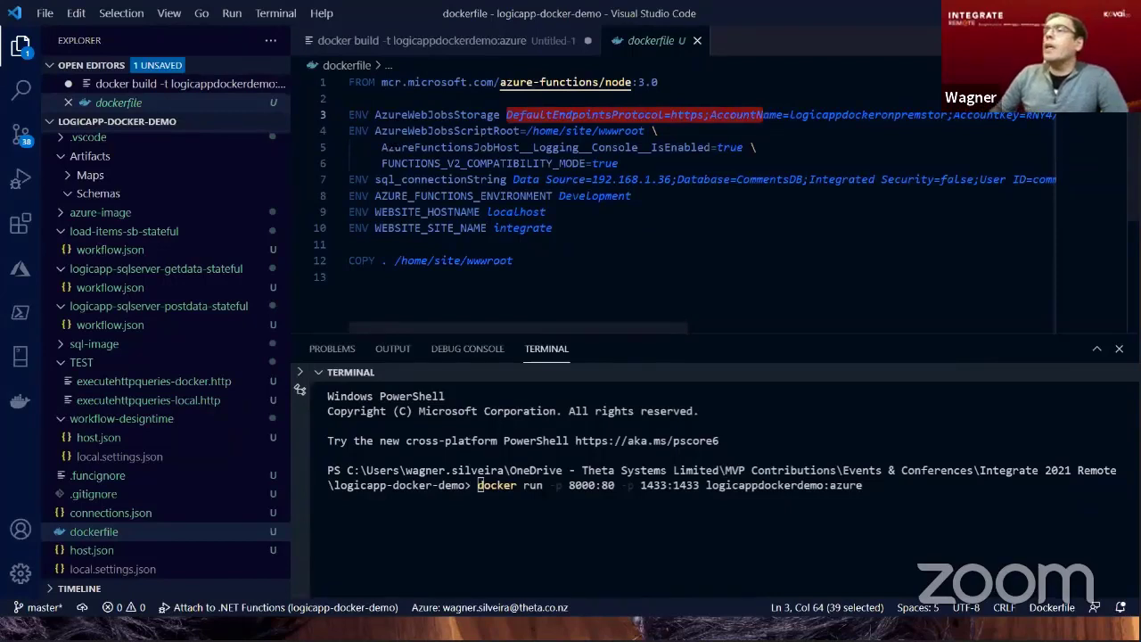
left_click_drag(351, 130, 572, 131)
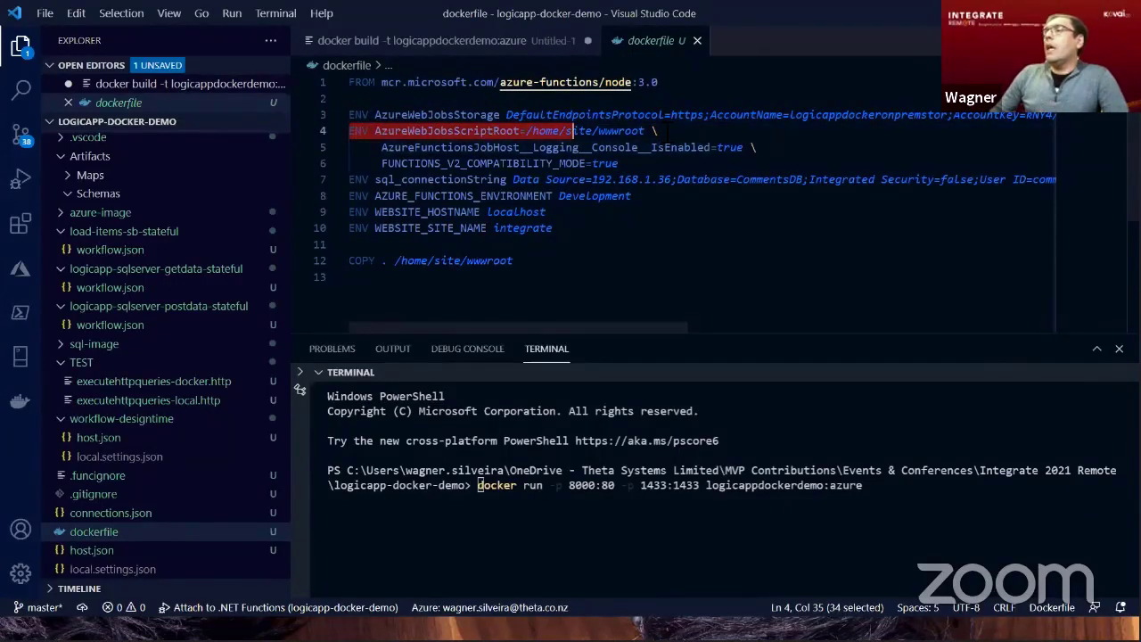
left_click(358, 181)
left_click_drag(351, 180, 508, 180)
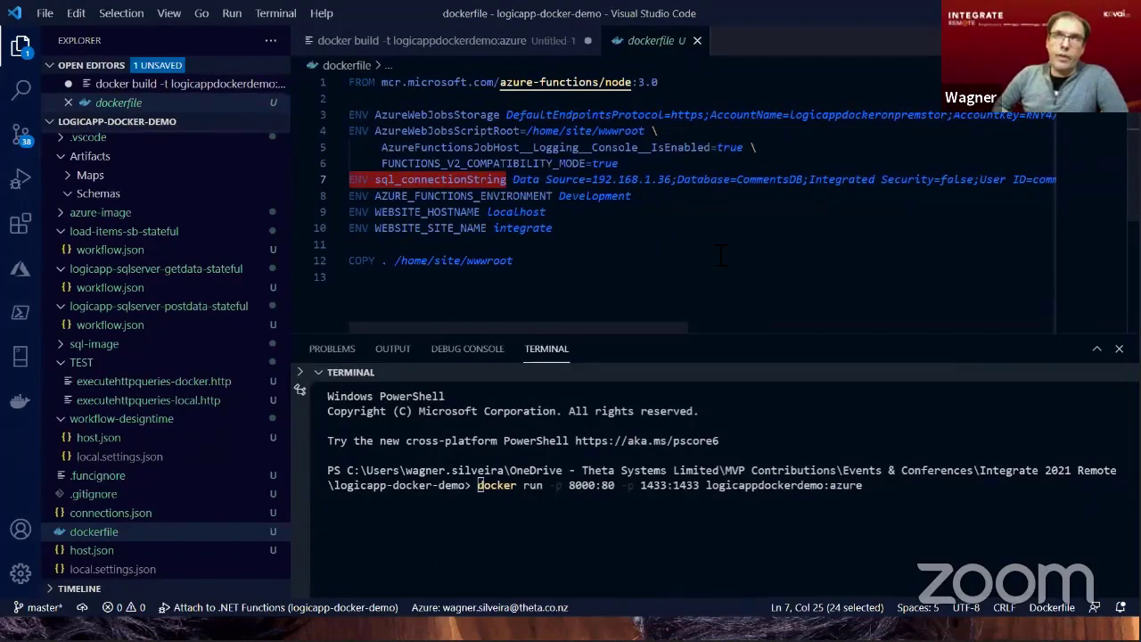
left_click(94, 571)
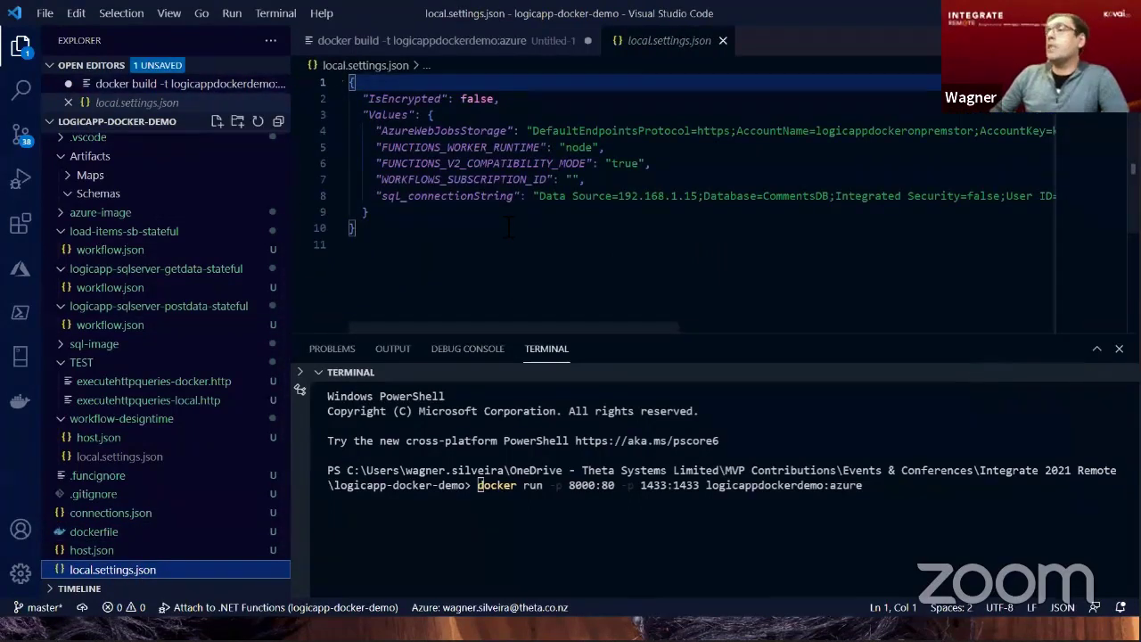
left_click(90, 531)
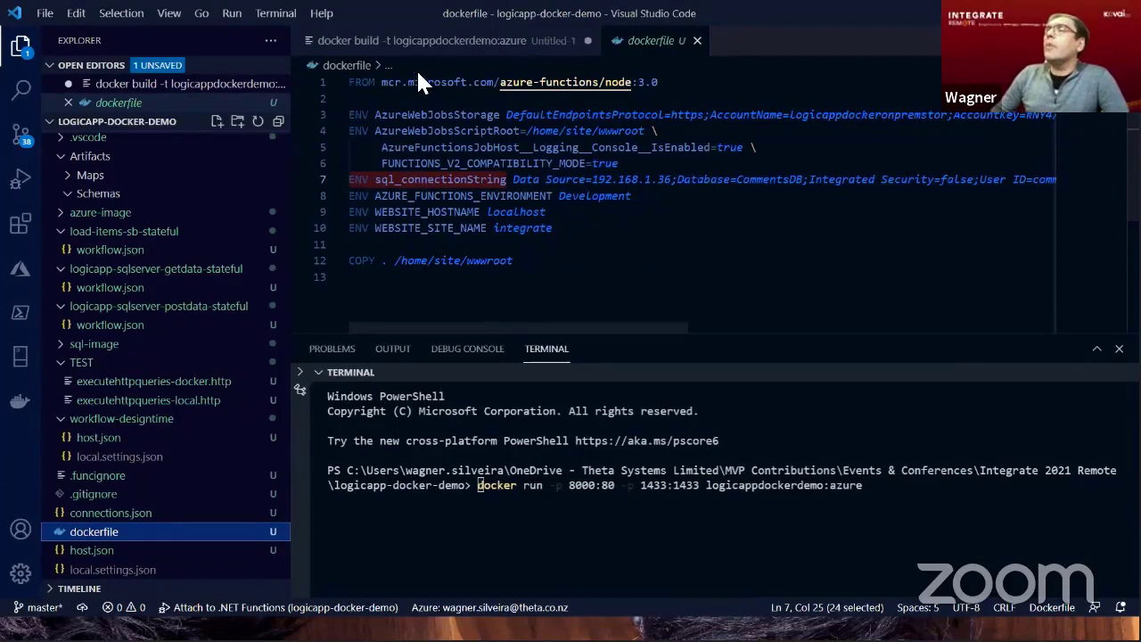
Review the docker build and docker run commands for logicappdockerdemo:azure in Untitled-1 alongside the Docker extension's images and containers.
left_click(416, 45)
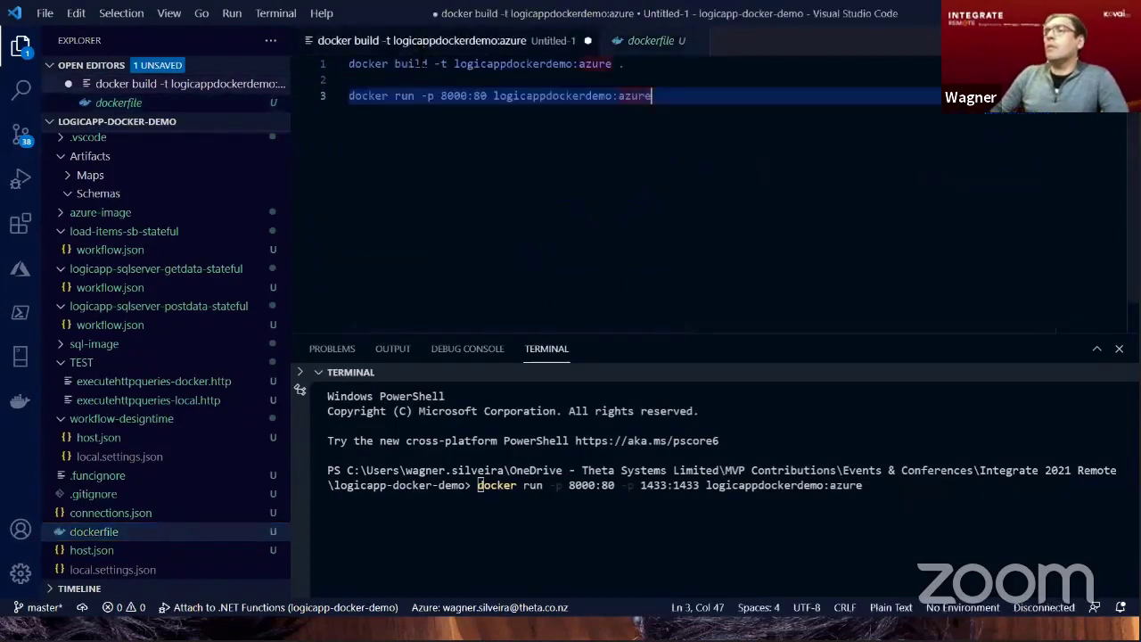
left_click(631, 64)
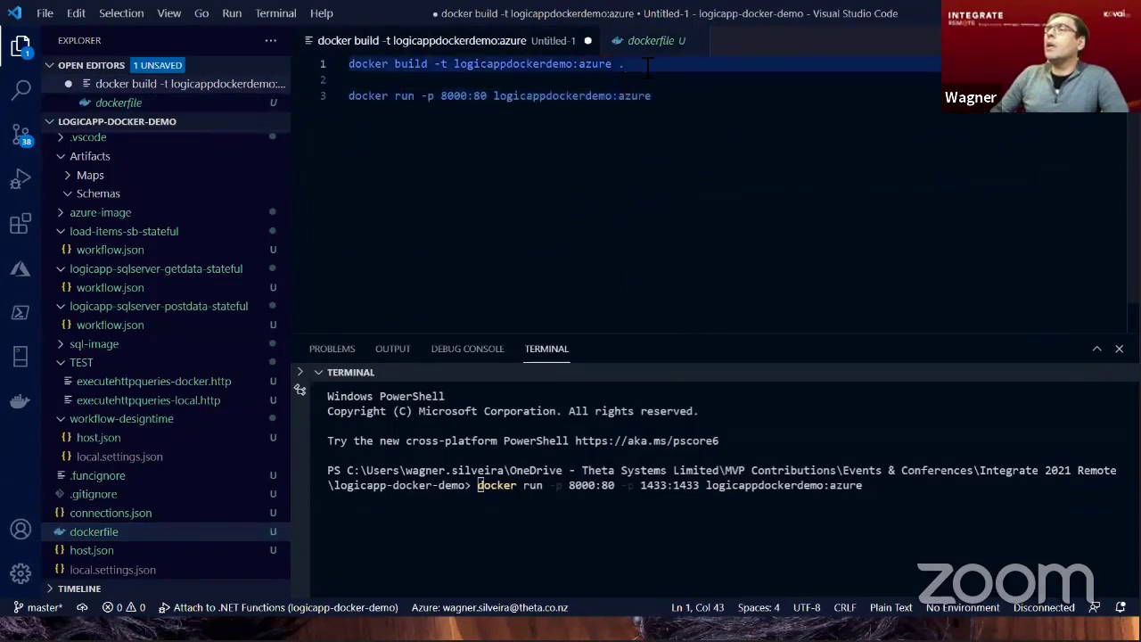
left_click_drag(647, 64, 350, 64)
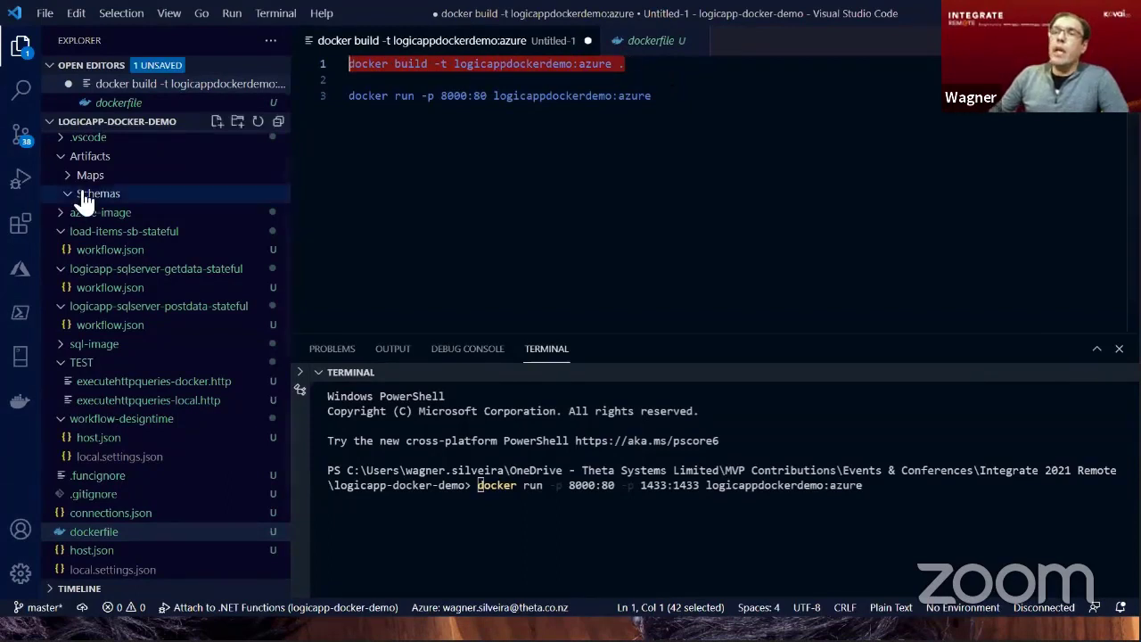
left_click(20, 402)
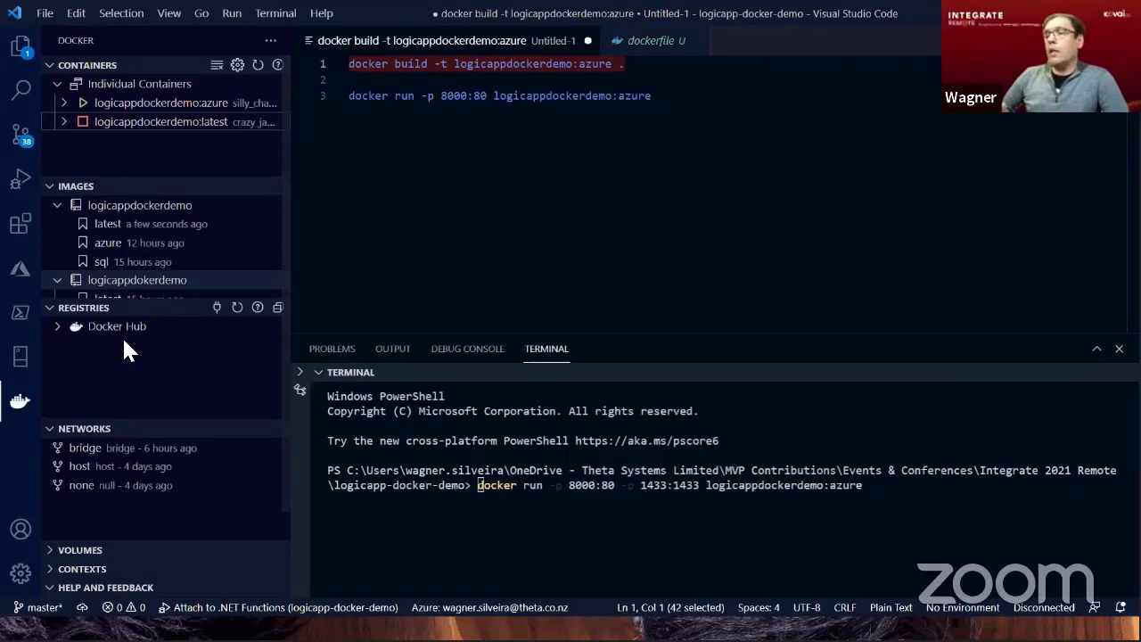
left_click(348, 95)
left_click_drag(348, 95, 627, 183)
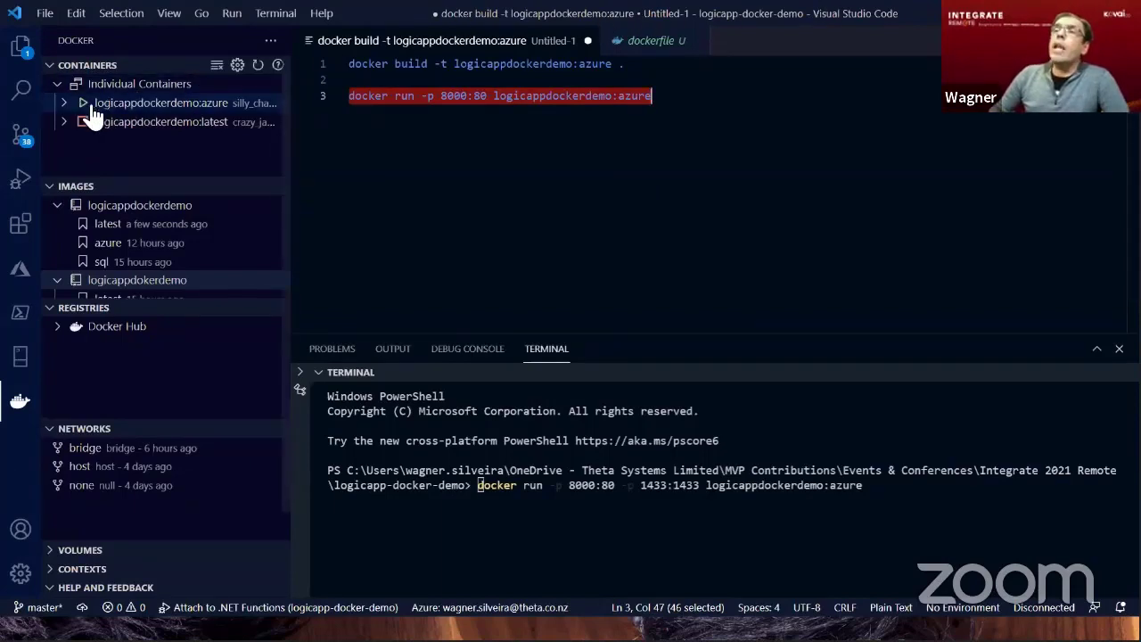
mouse_move(182, 107)
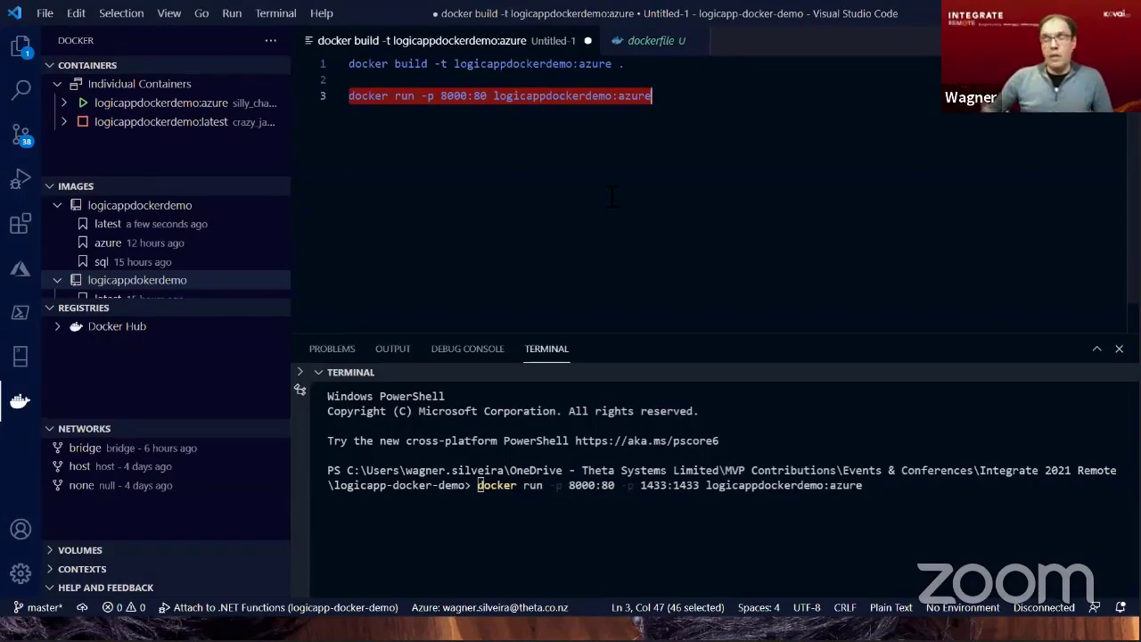
Switch to Postman, collapse the OAuth and Stateful x Stateless demo folders, and open Workflow Management - Get Data from Logic App on Docker Demo.
key("alt+Tab")
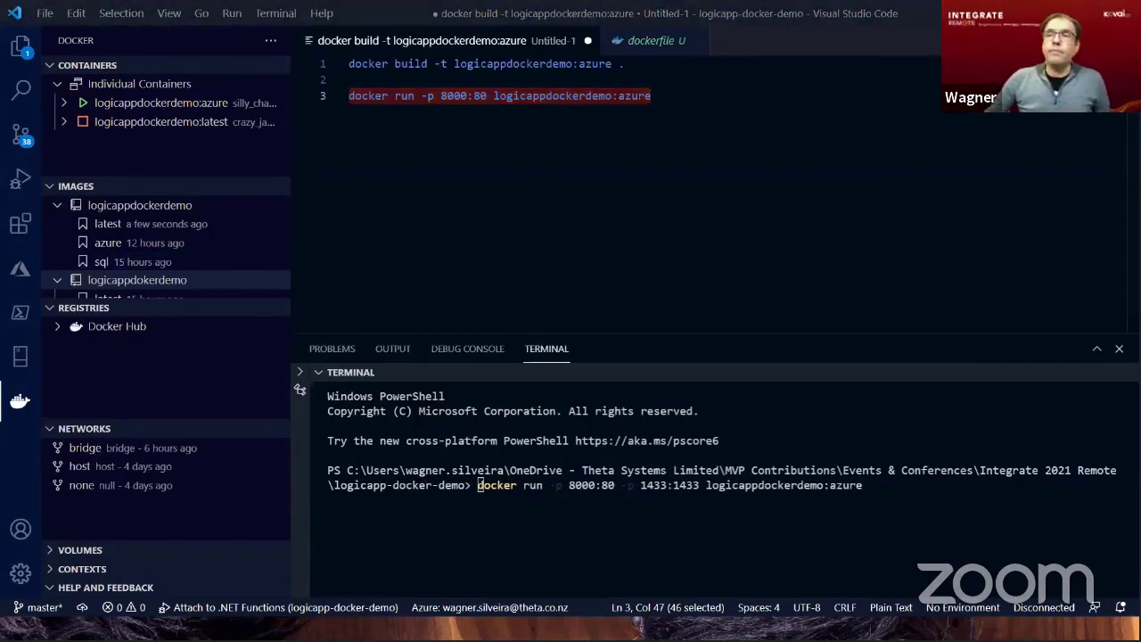
key("alt+Tab")
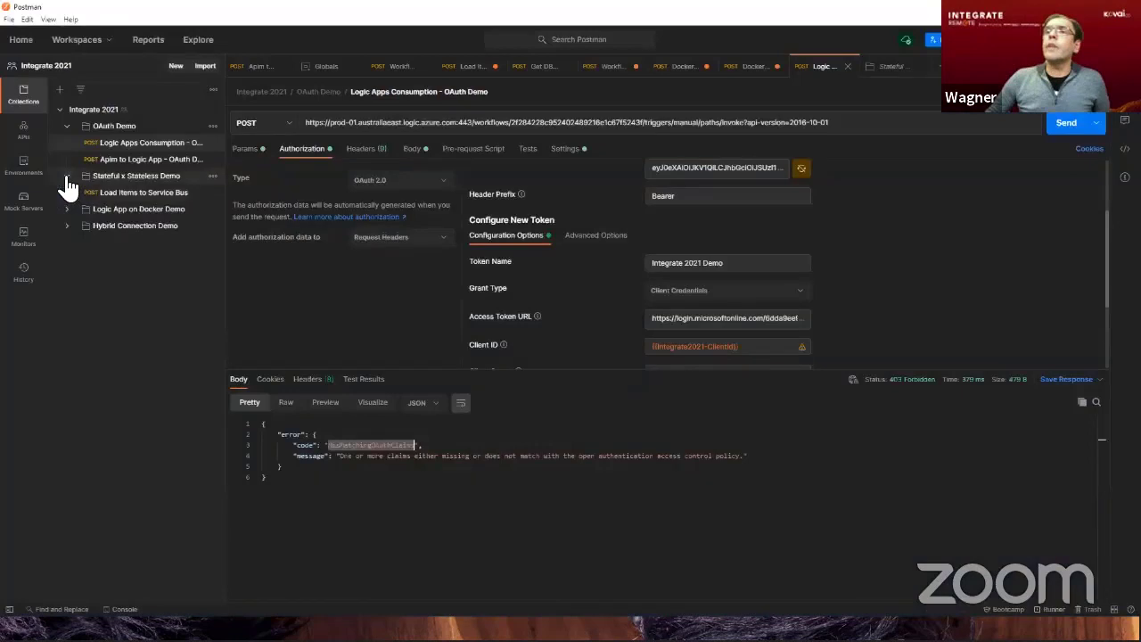
left_click(68, 177)
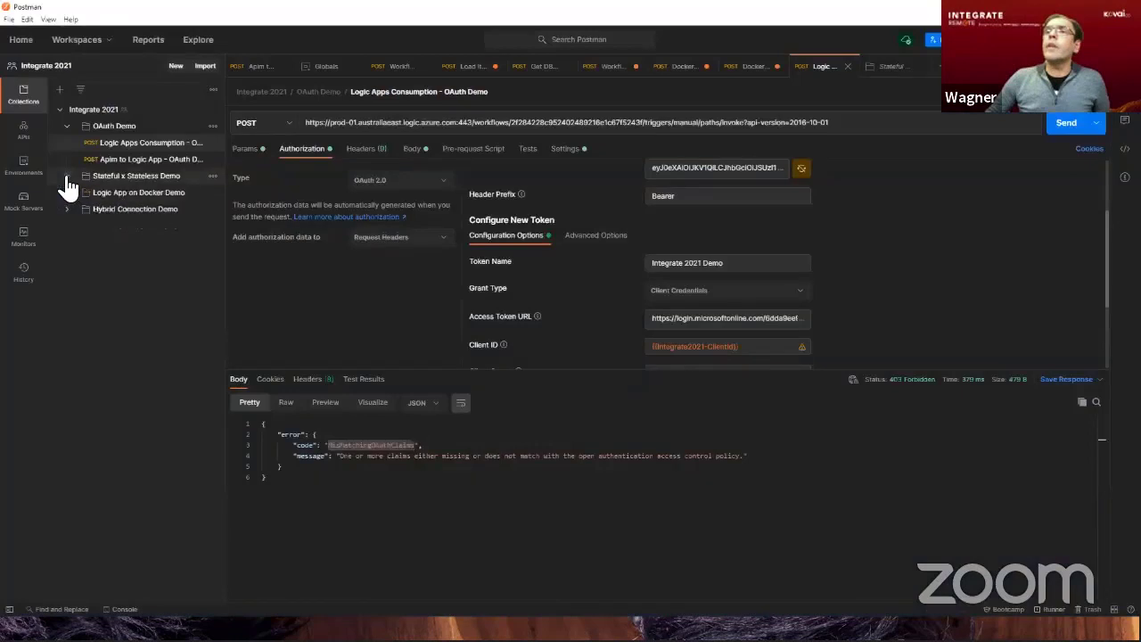
left_click(81, 131)
left_click(68, 130)
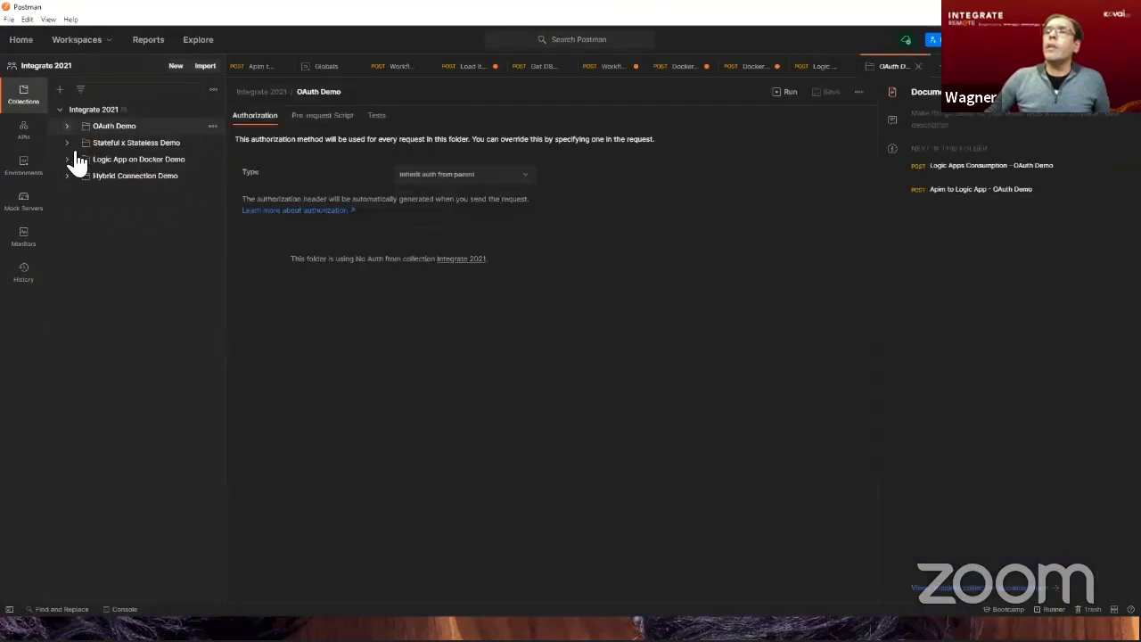
left_click(67, 160)
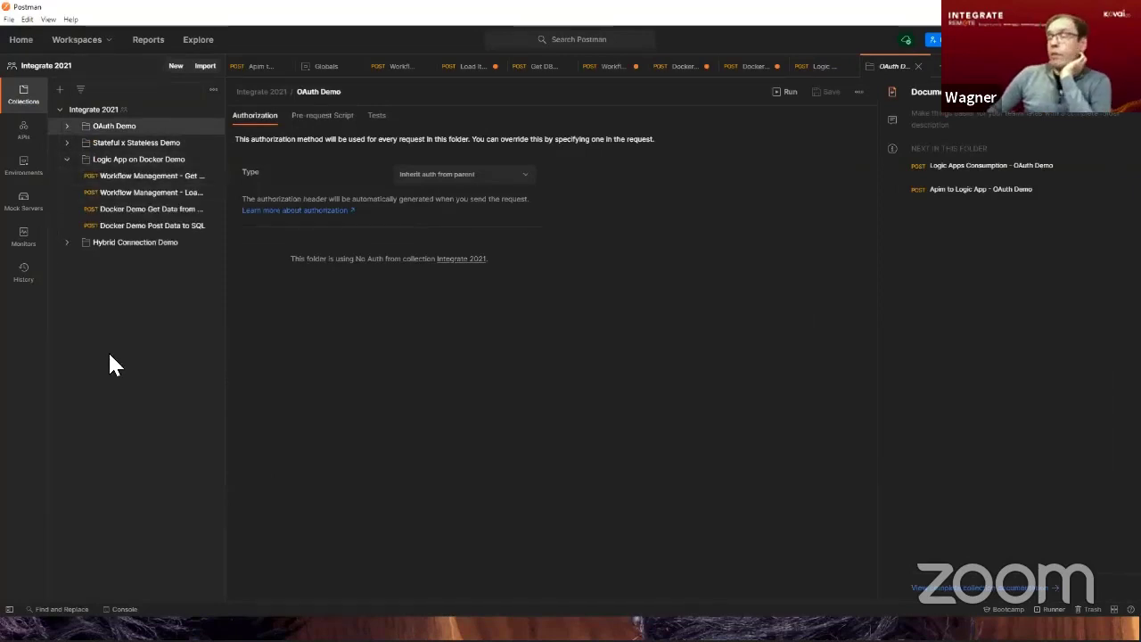
left_click(133, 183)
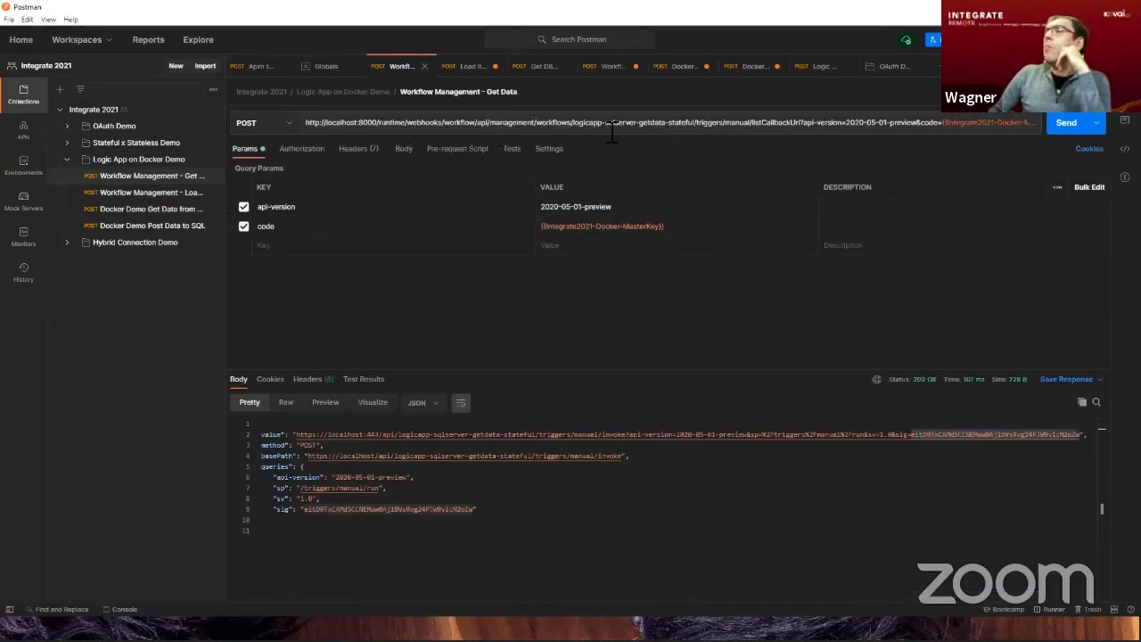
Examine the workflow management path ending in listCallbackUrl in the Get Data request's URL at a larger interface size.
left_click_drag(579, 128, 672, 135)
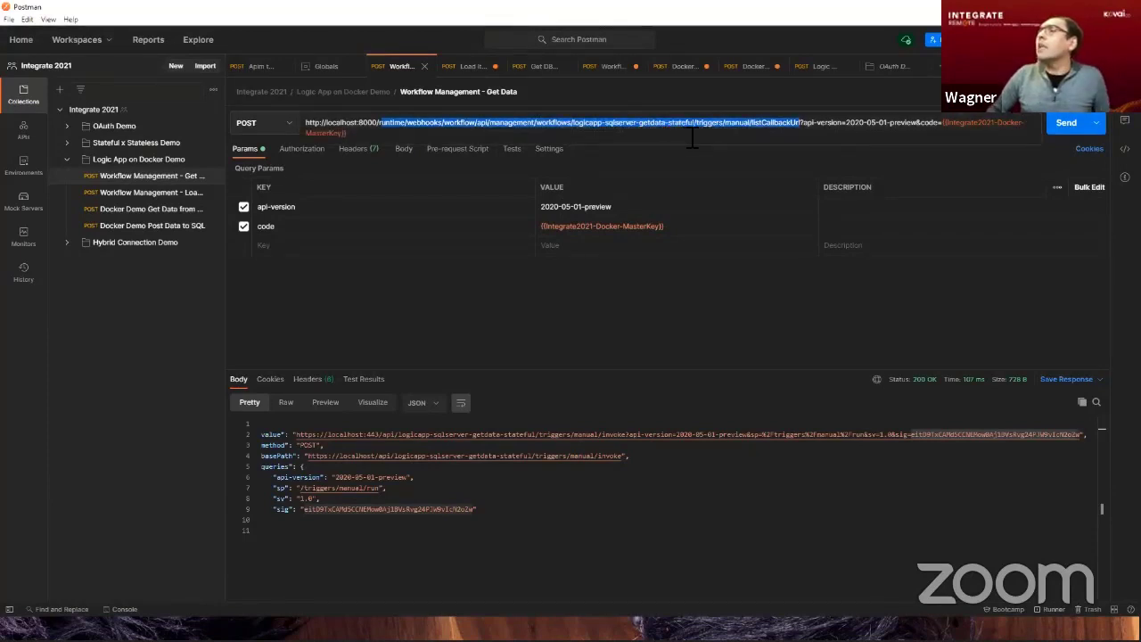
left_click(732, 89)
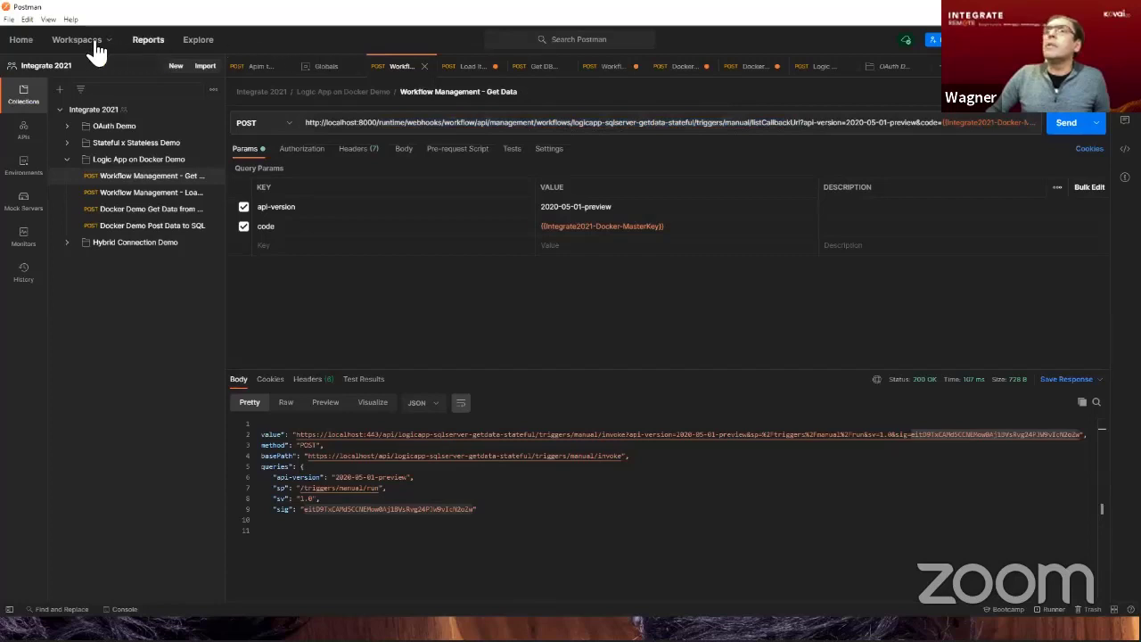
left_click(52, 20)
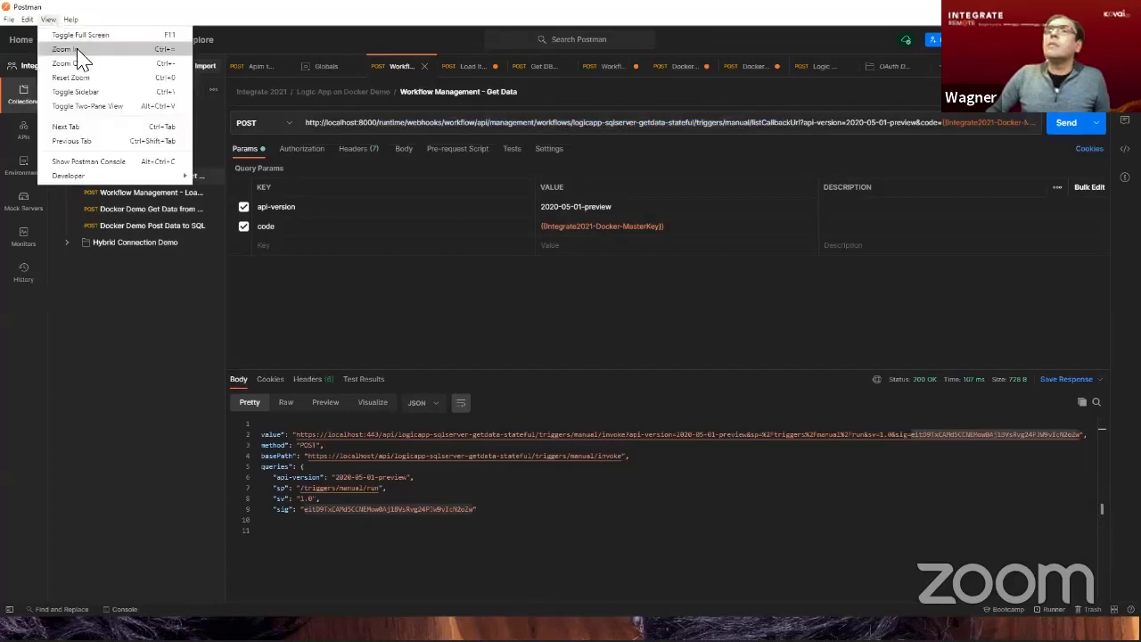
key("Escape")
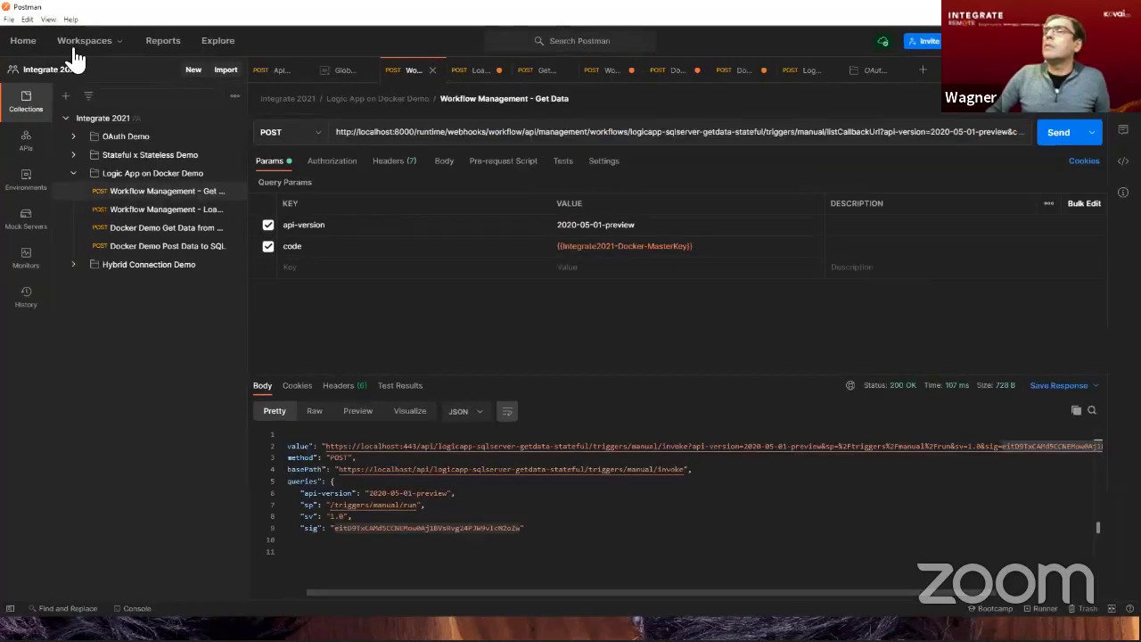
left_click(48, 19)
left_click(87, 49)
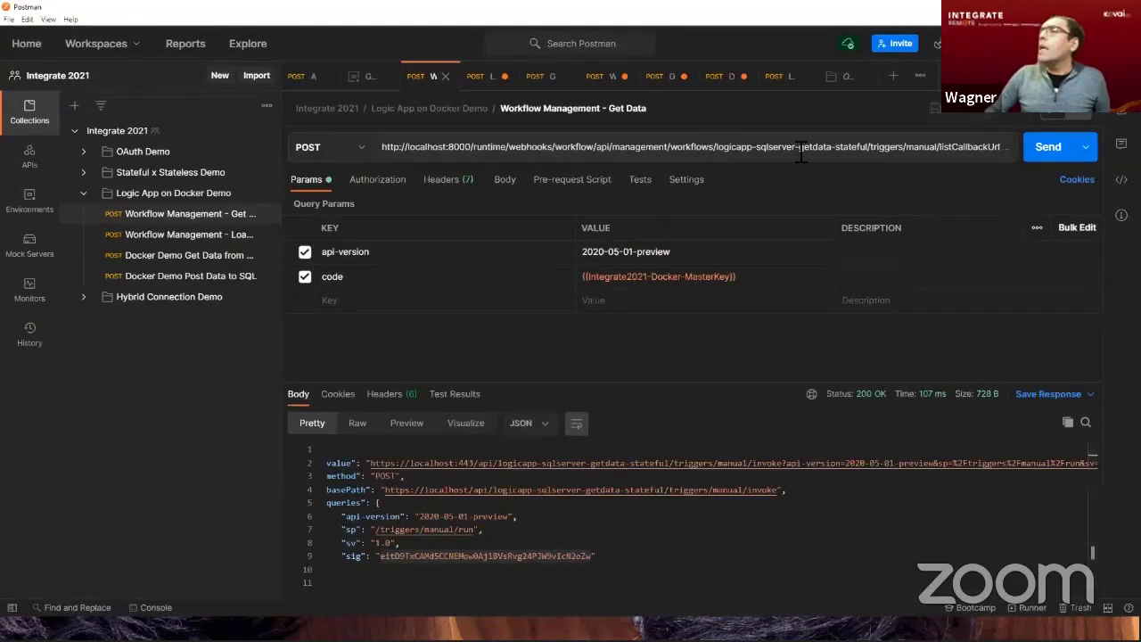
Inspect the manual trigger name, the logicapp-sqlserver-getdata-stateful workflow segment and the master key variable in the code parameter of the request URL.
left_click_drag(873, 153, 811, 152)
left_click(811, 150)
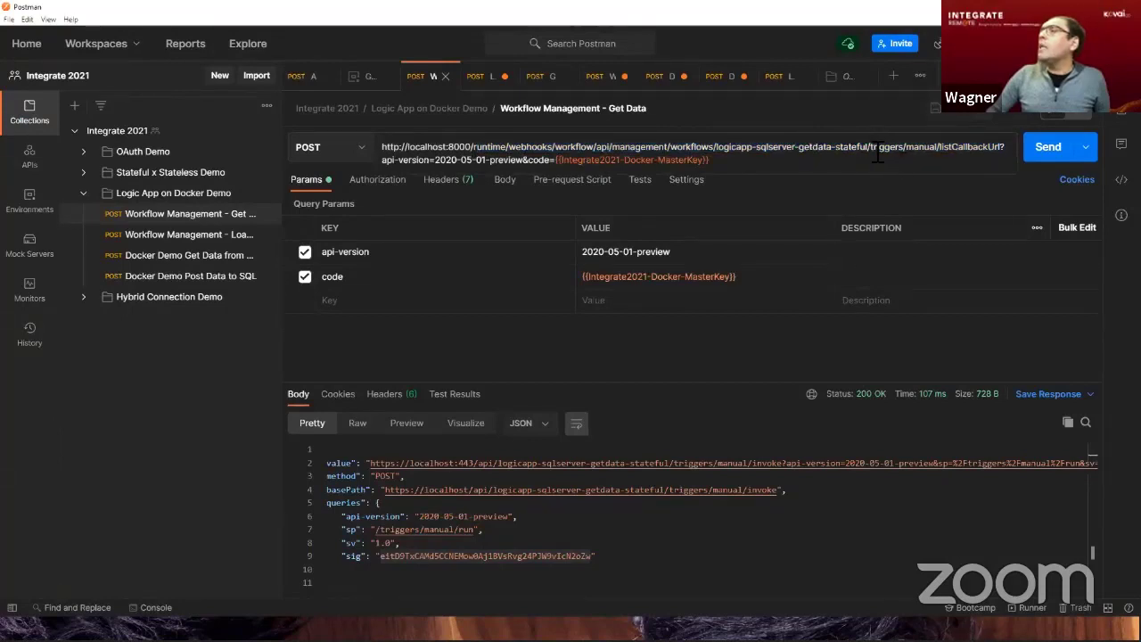
double_click(928, 148)
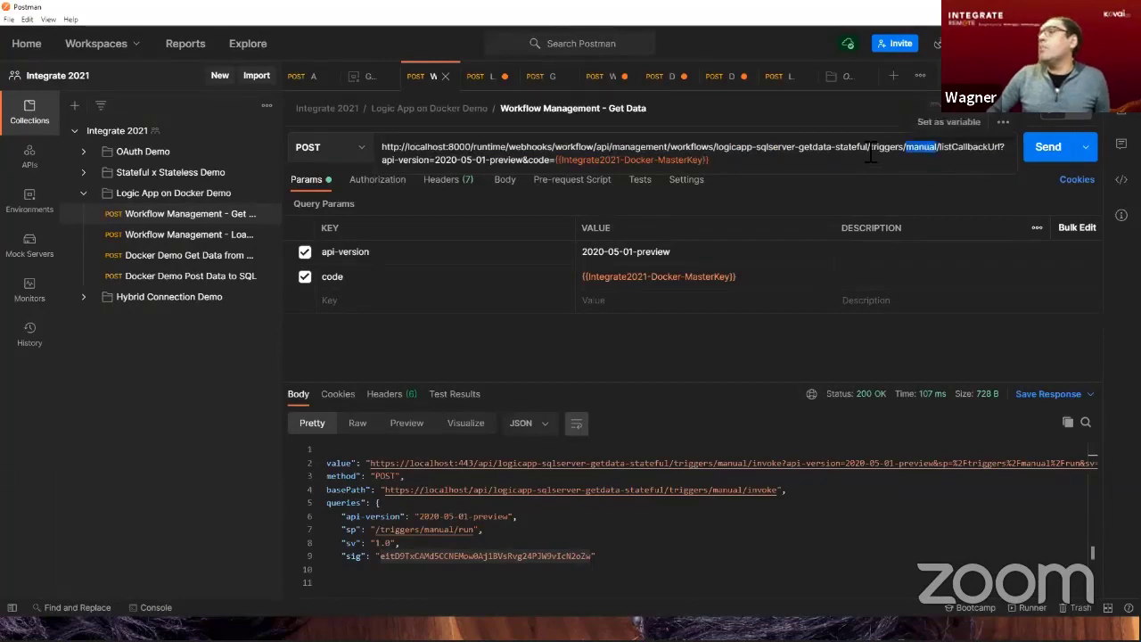
left_click(870, 151)
left_click(674, 150, "shift")
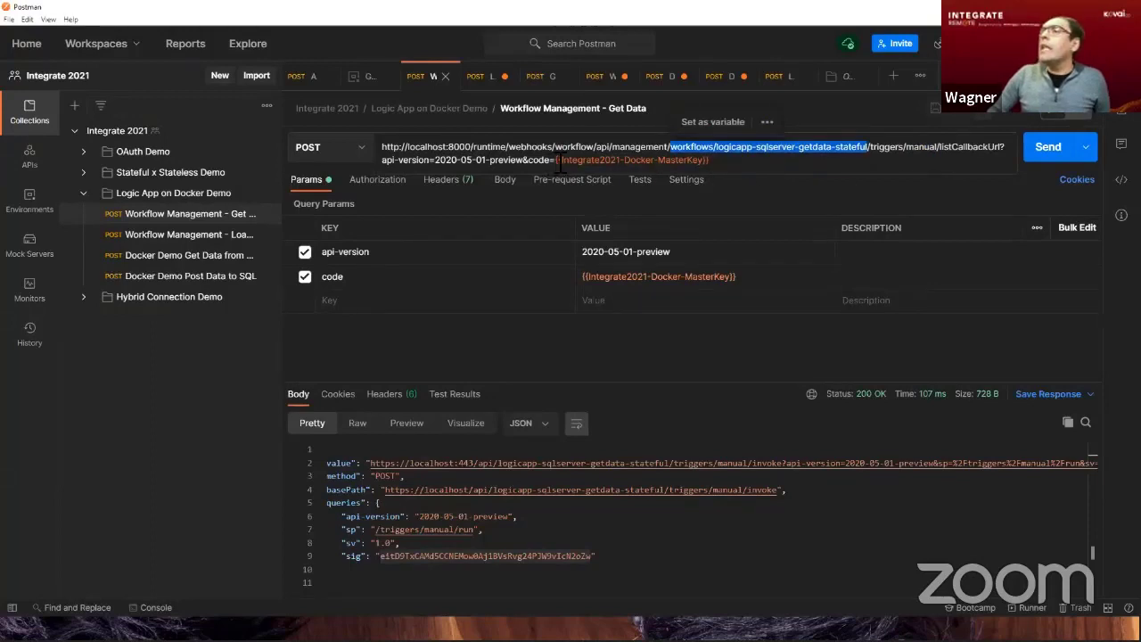
left_click(559, 163)
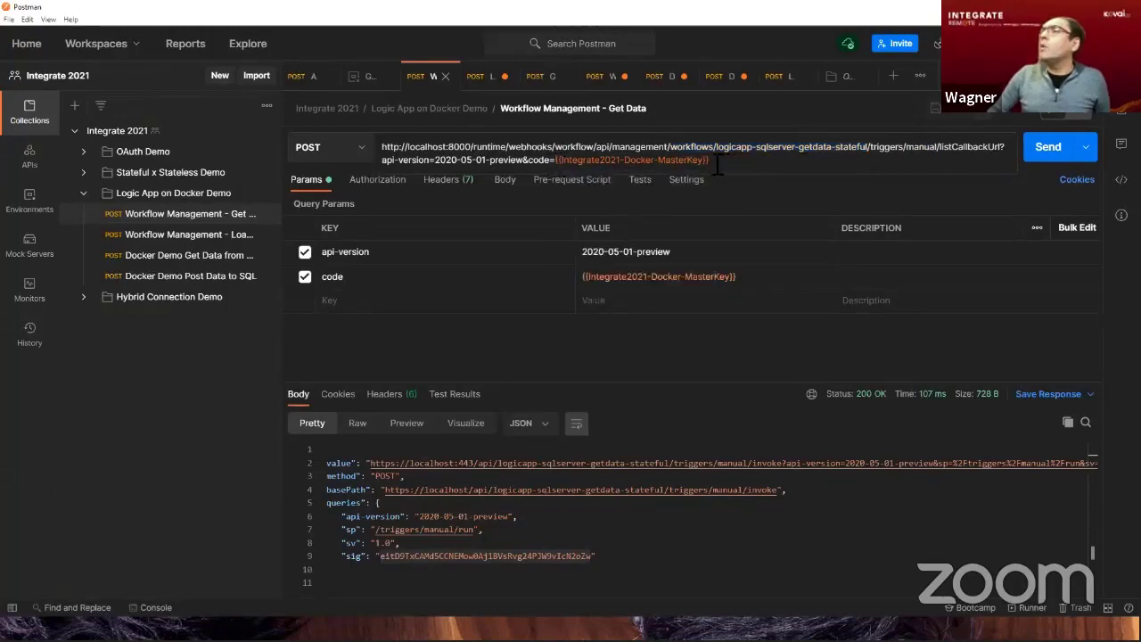
left_click(717, 165, "shift")
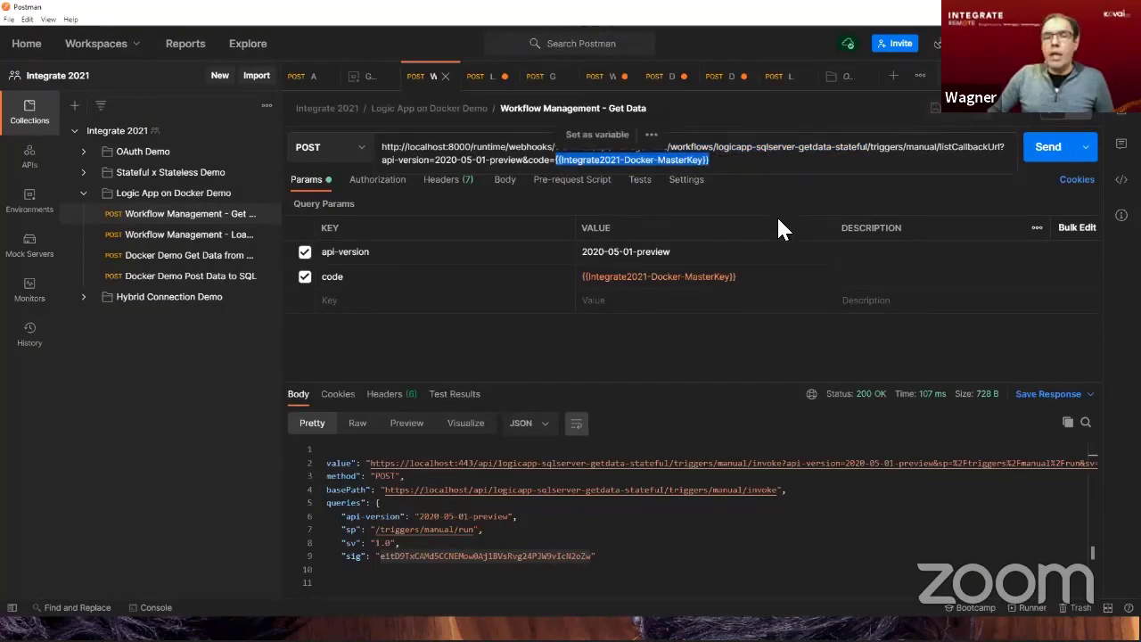
left_click(777, 218)
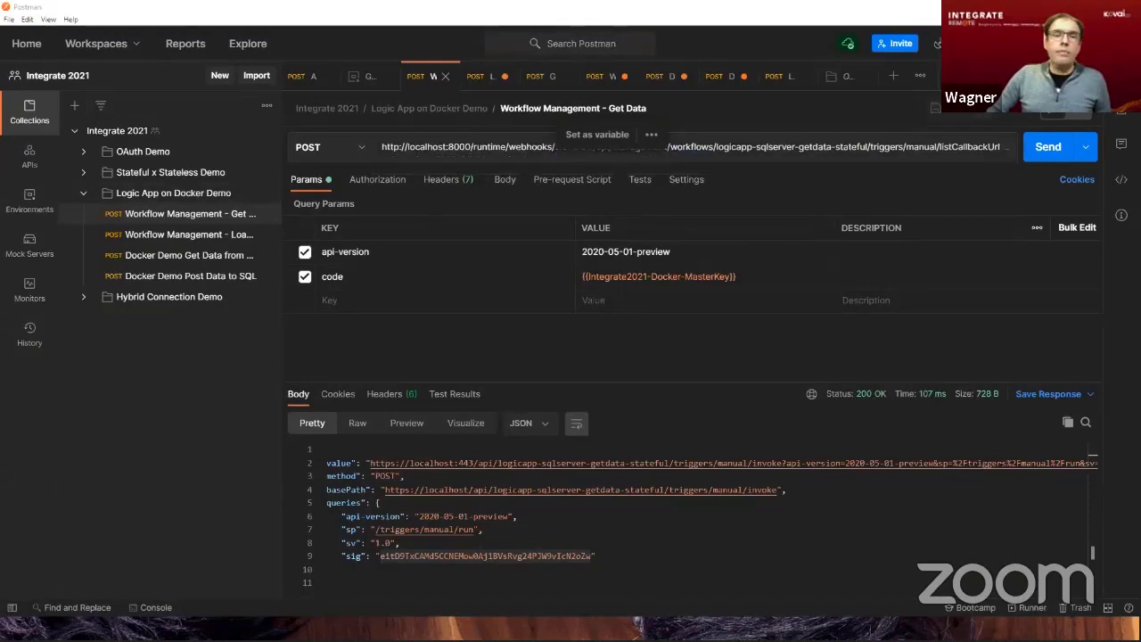
Switch to the Azure portal and open the azure-webjobs-secrets blob container of the logicappdockeronpremstor storage account.
key("alt+Tab")
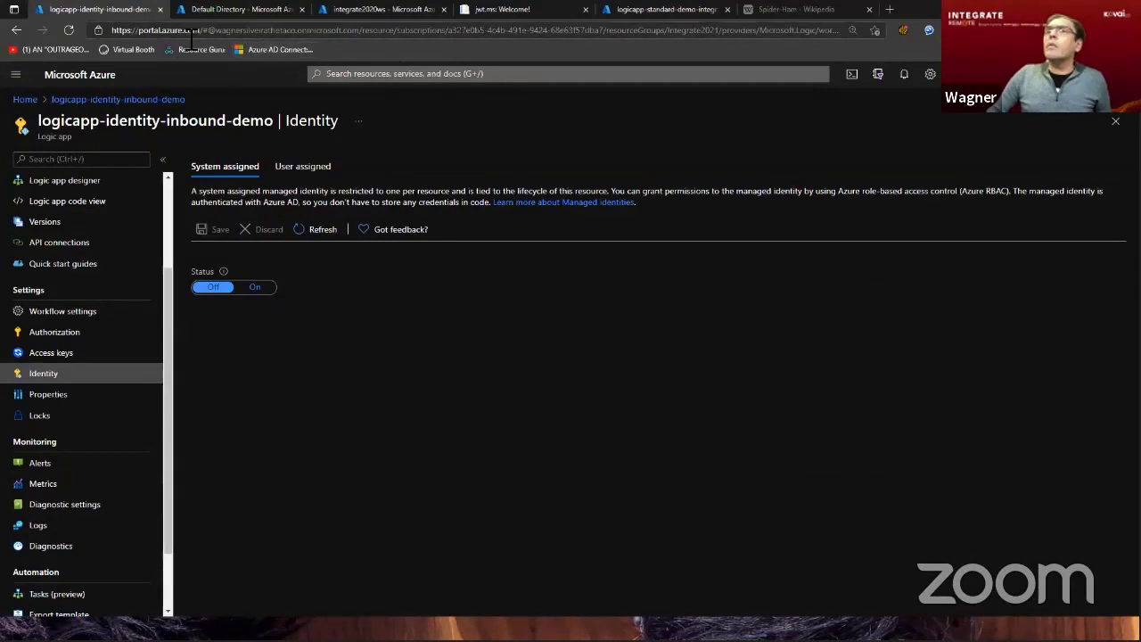
left_click(27, 100)
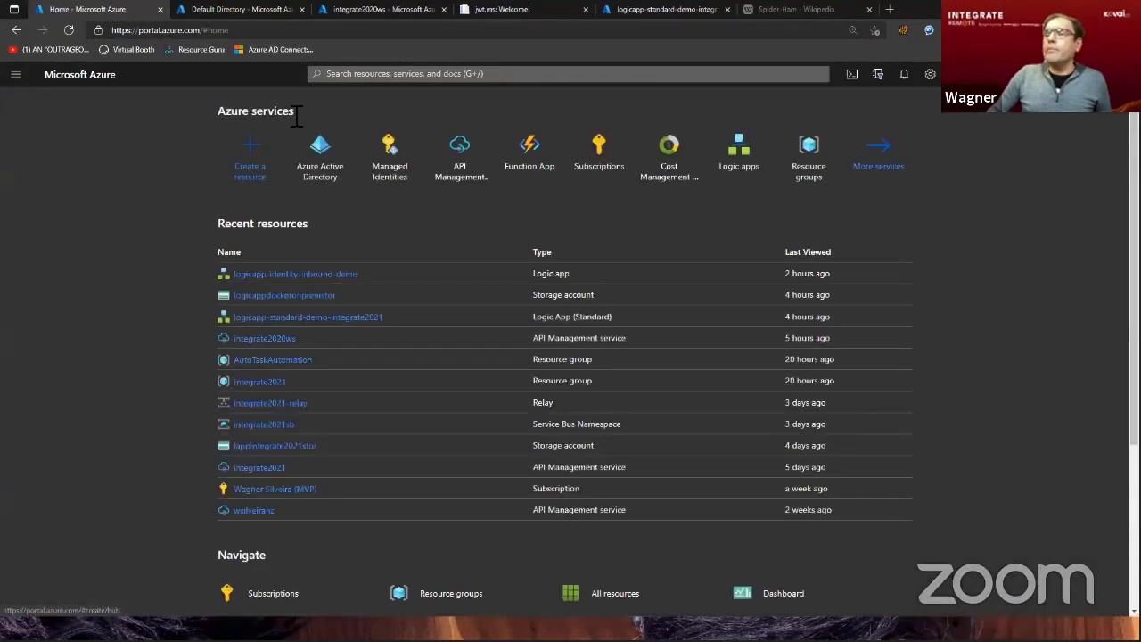
left_click(280, 298)
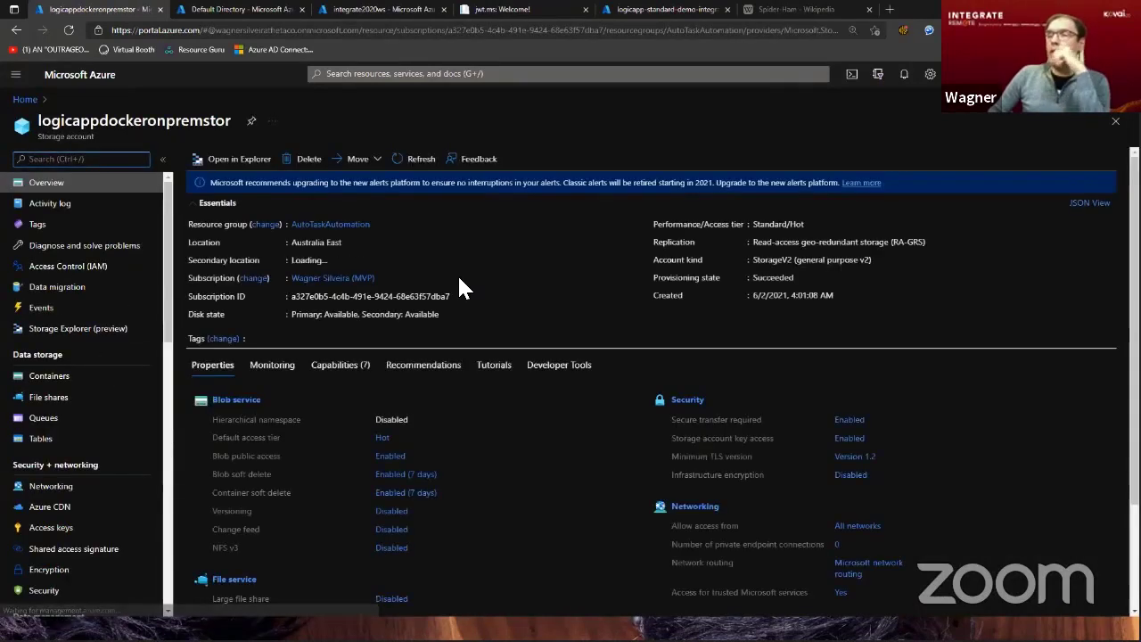
left_click(234, 400)
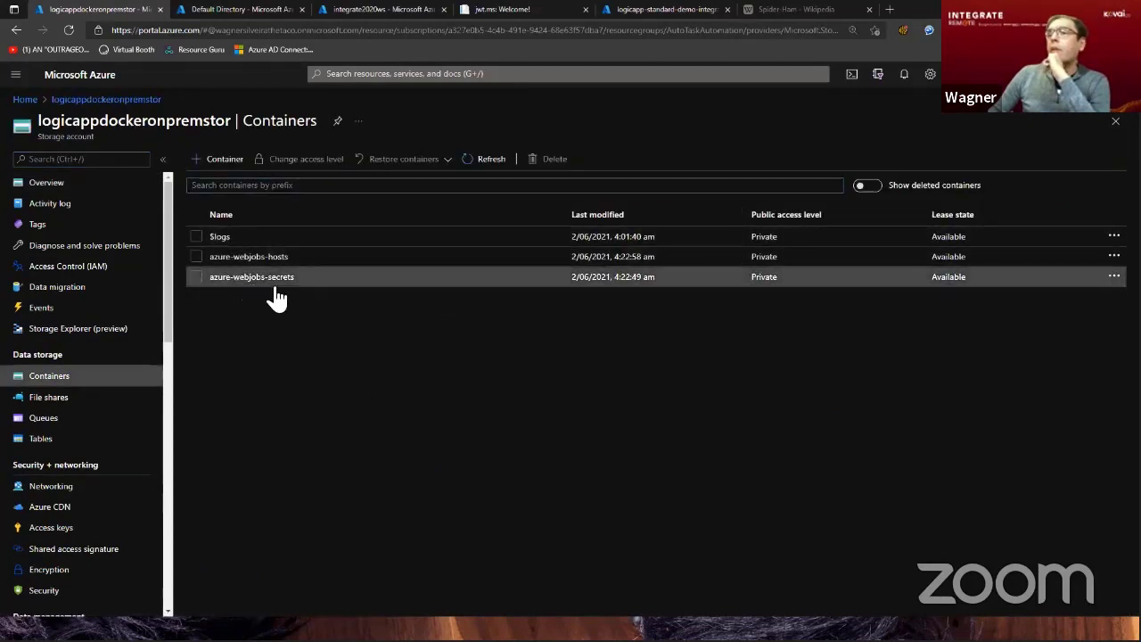
left_click(270, 279)
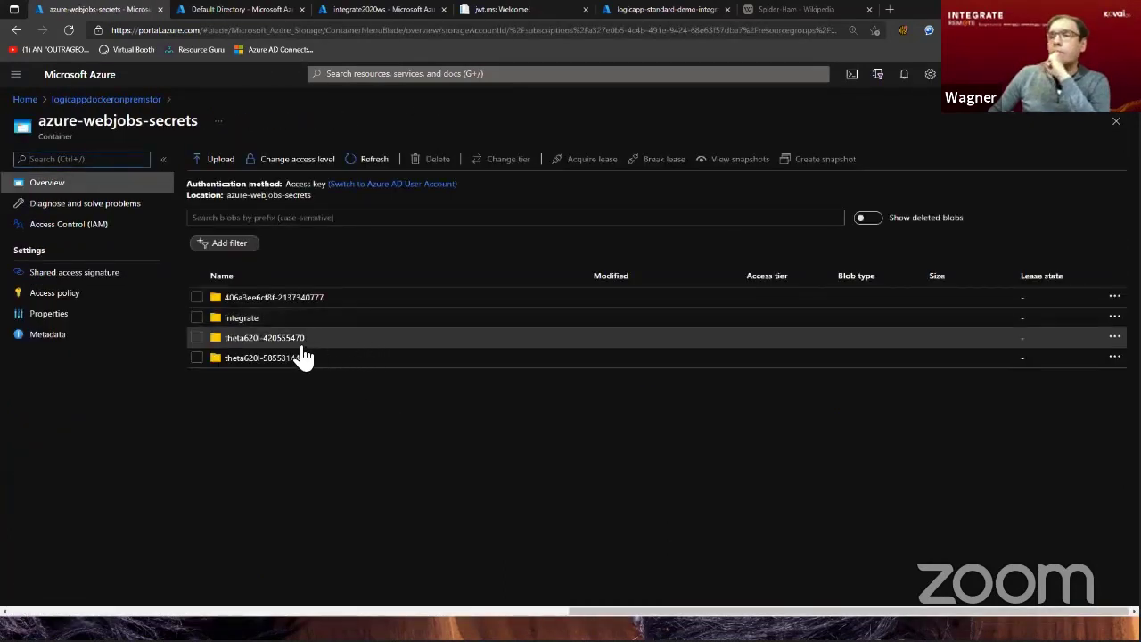
Download host.json from the integrate folder and inspect its masterKey entry in Visual Studio Code before closing the file.
left_click(241, 319)
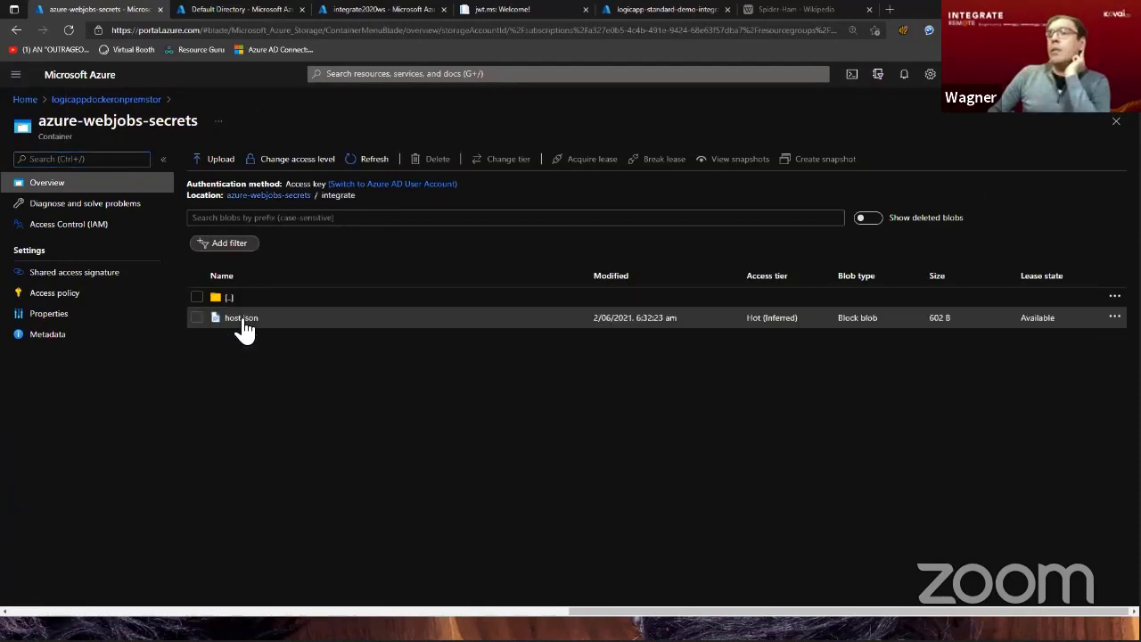
left_click(242, 321)
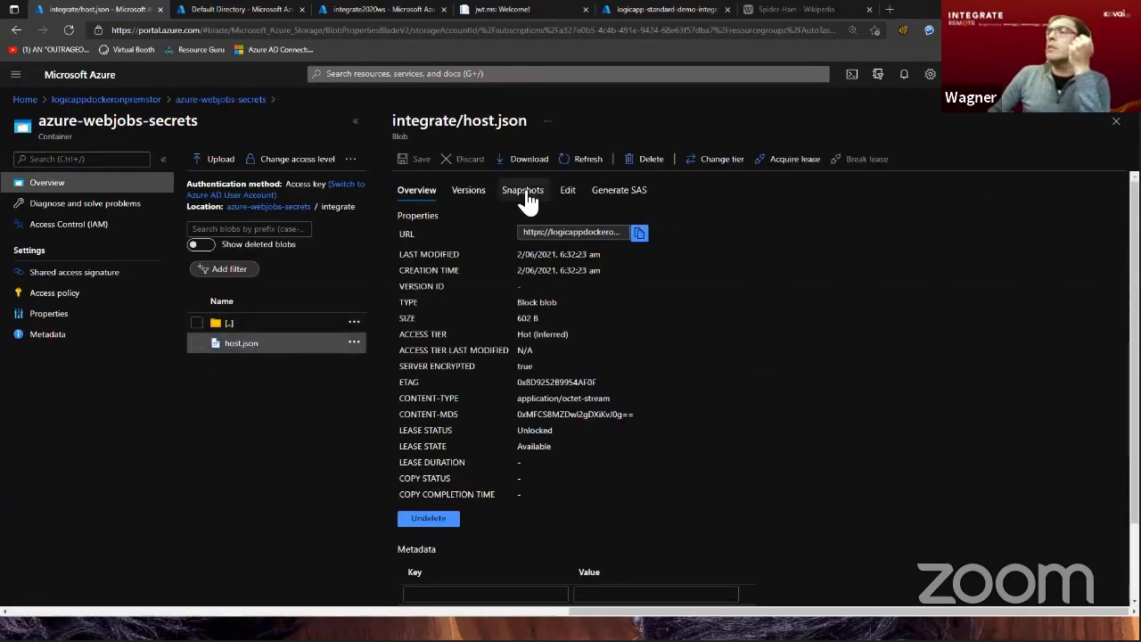
left_click(524, 165)
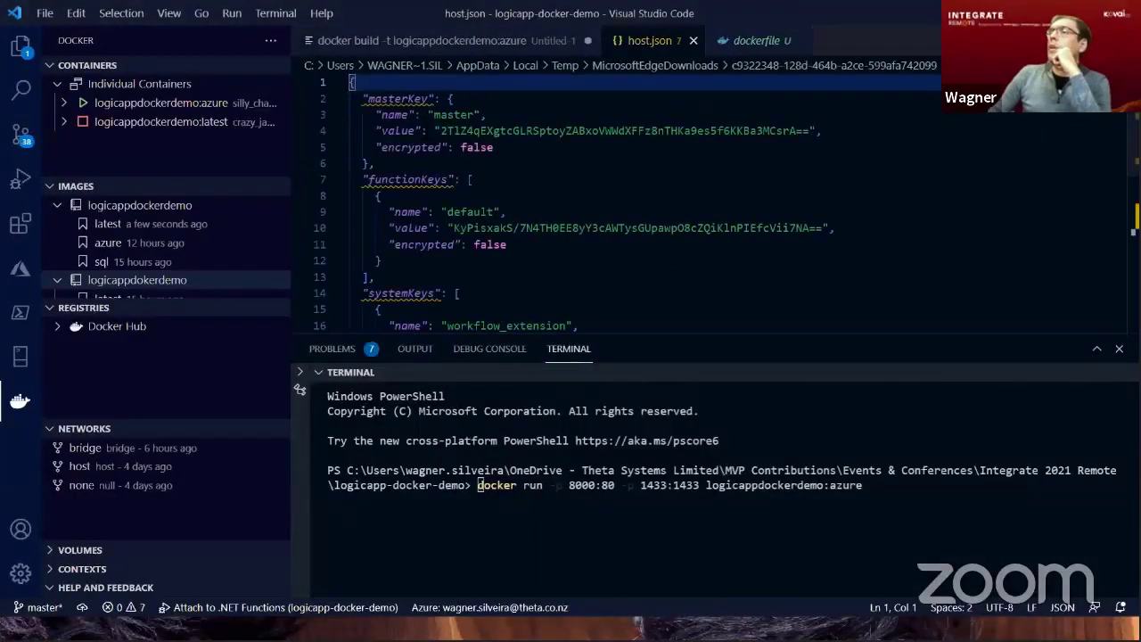
left_click_drag(363, 98, 497, 188)
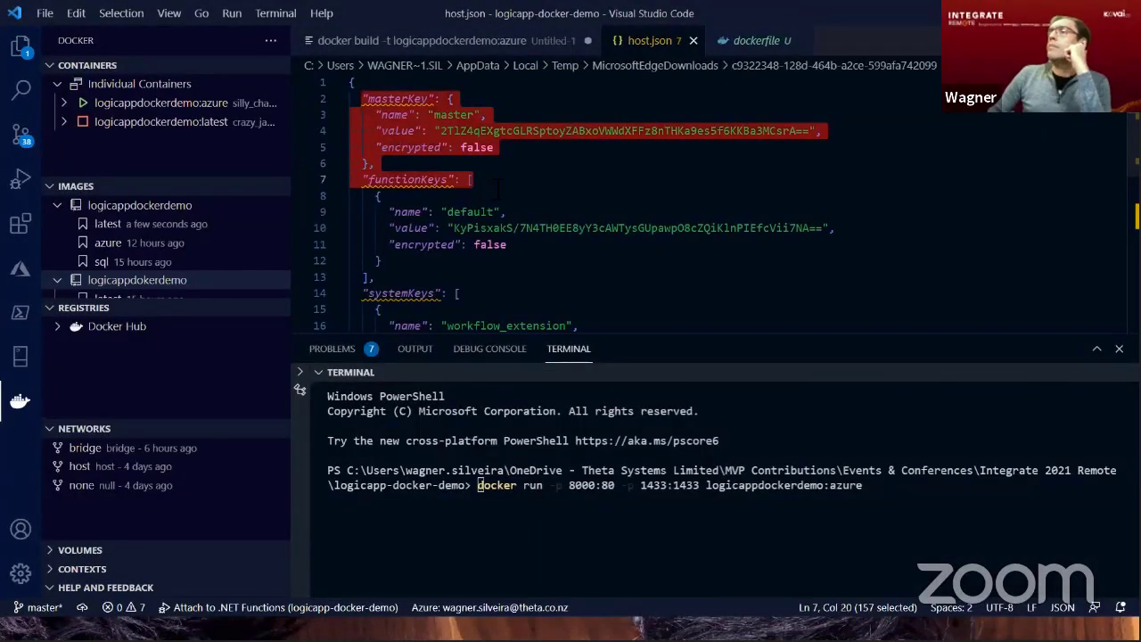
left_click(693, 41)
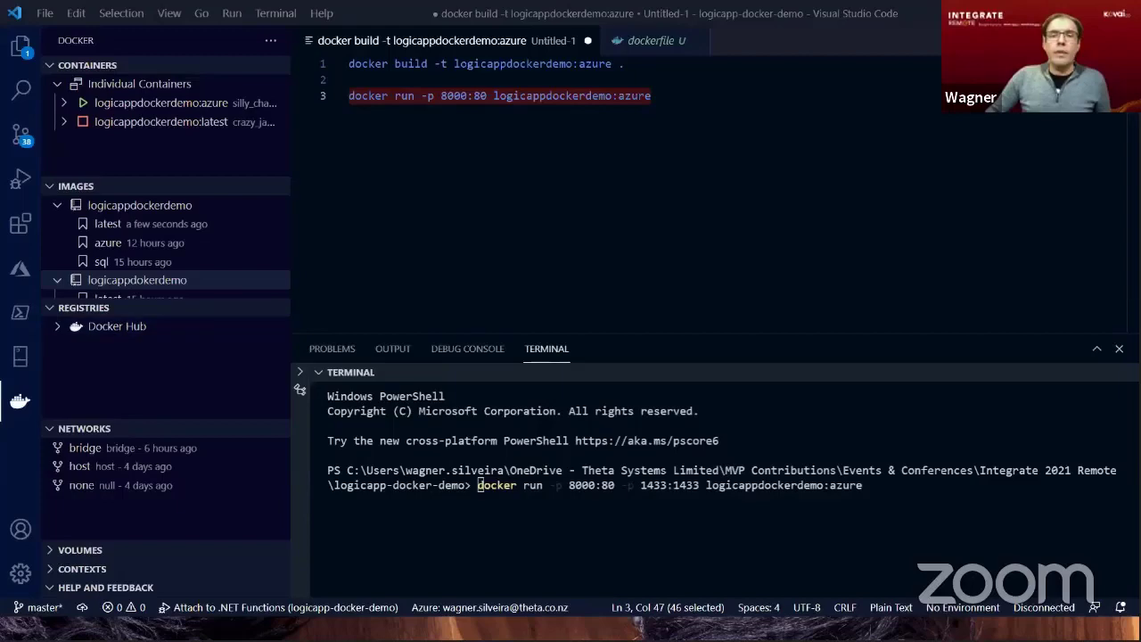
Switch to Postman, send the Workflow Management - Get Data request and compare its returned callback URL with the Docker Demo Get Data from SQL request.
key("alt+Tab")
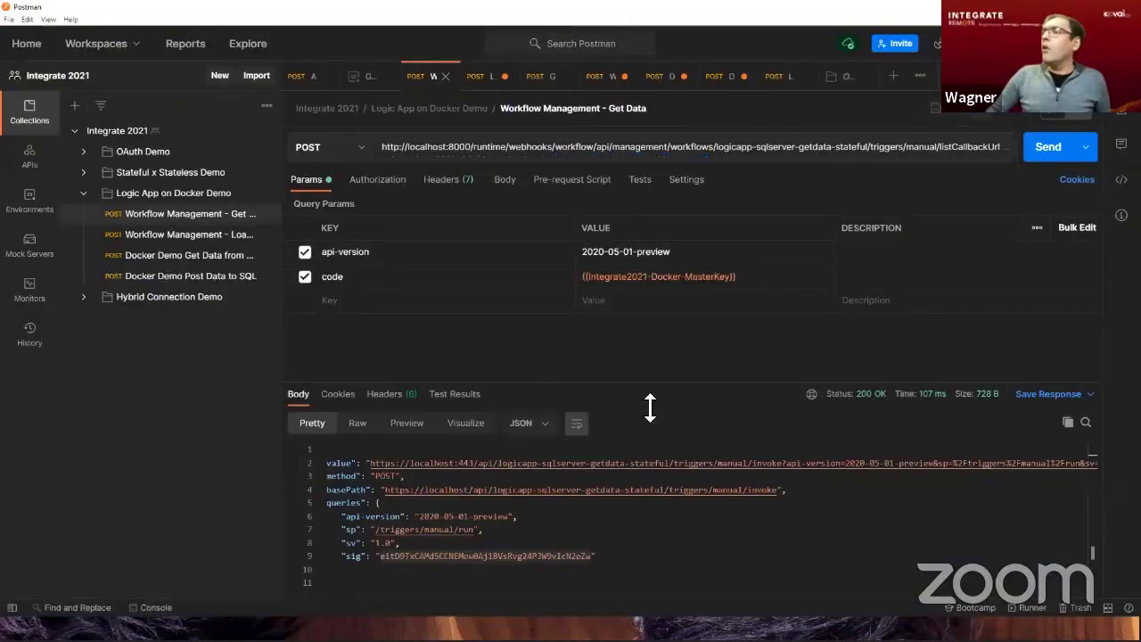
left_click(1043, 147)
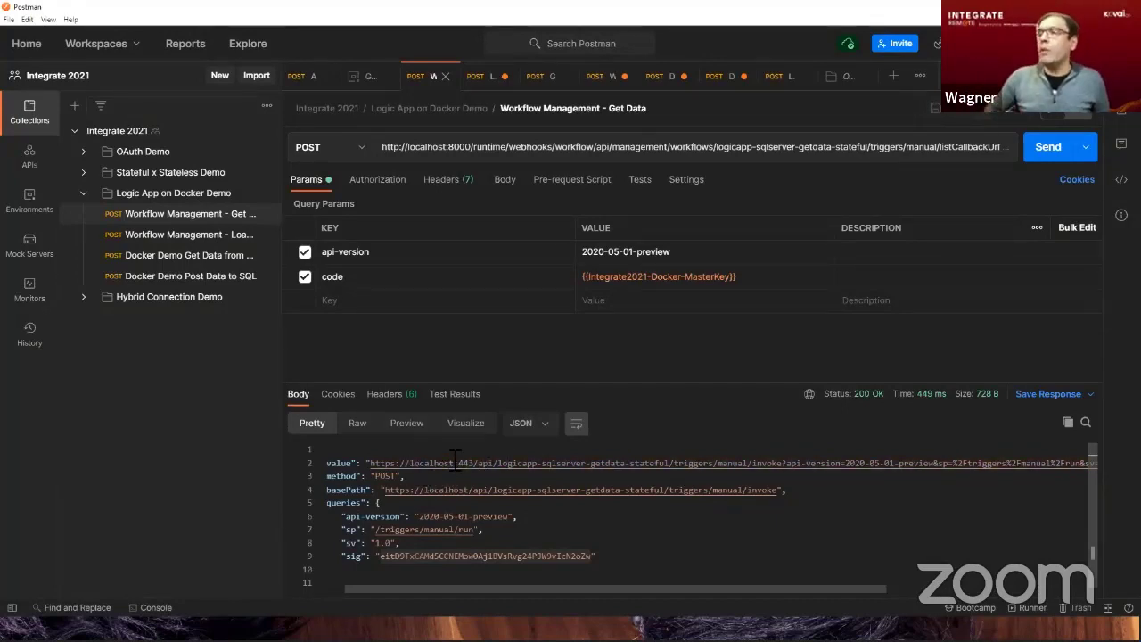
left_click(187, 255)
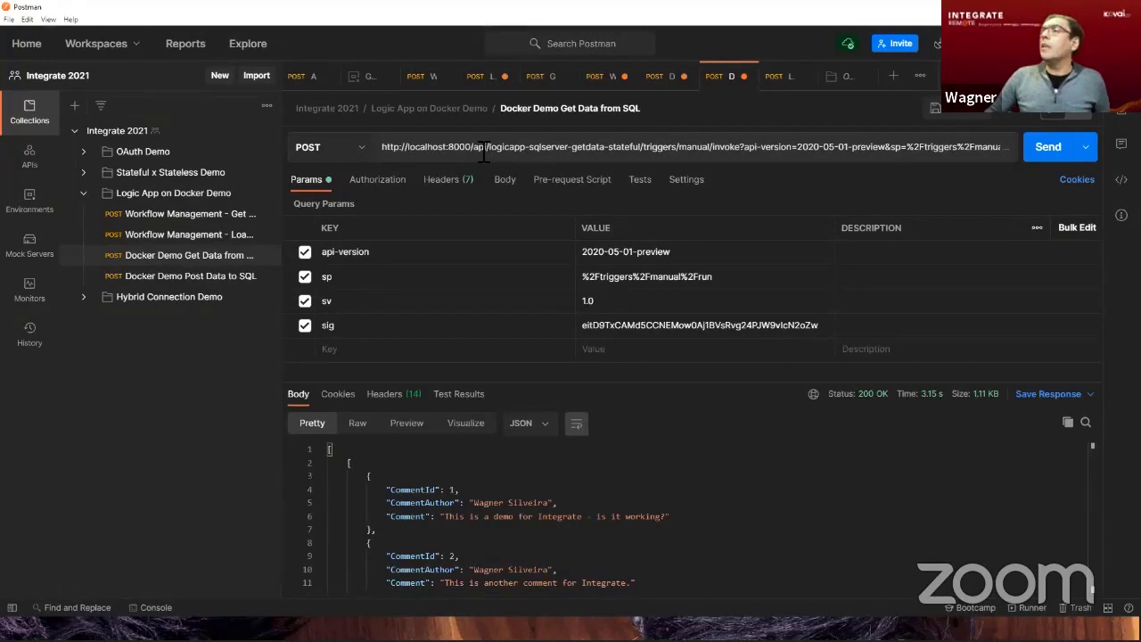
left_click(165, 214)
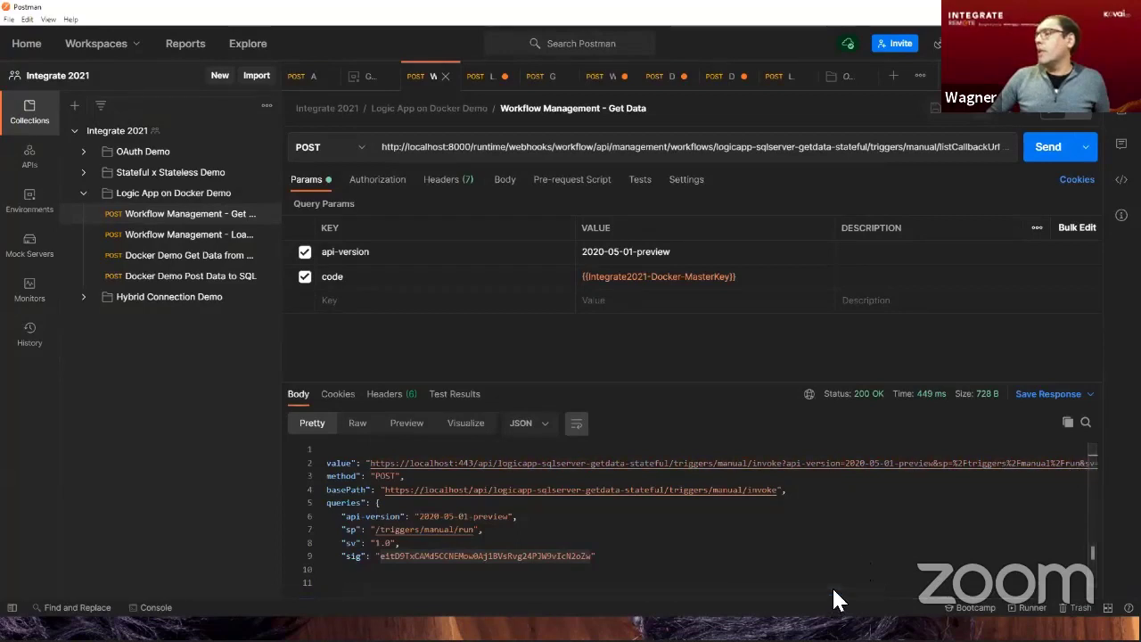
left_click_drag(874, 590, 847, 590)
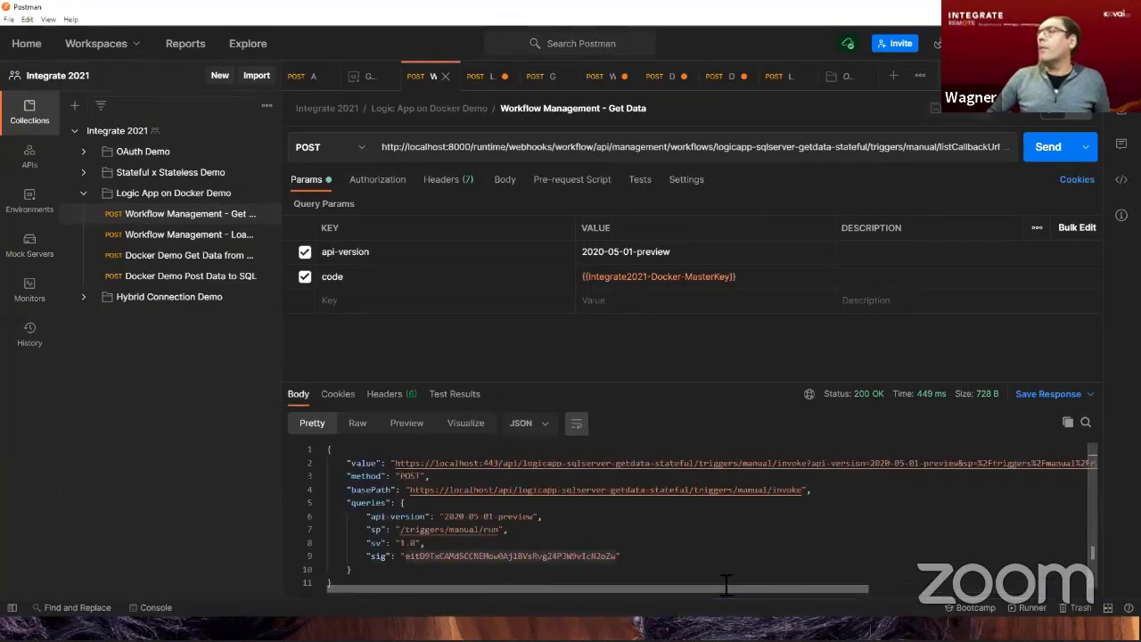
Send the Docker Demo Get Data from SQL request and review the comment records in its response.
left_click(178, 258)
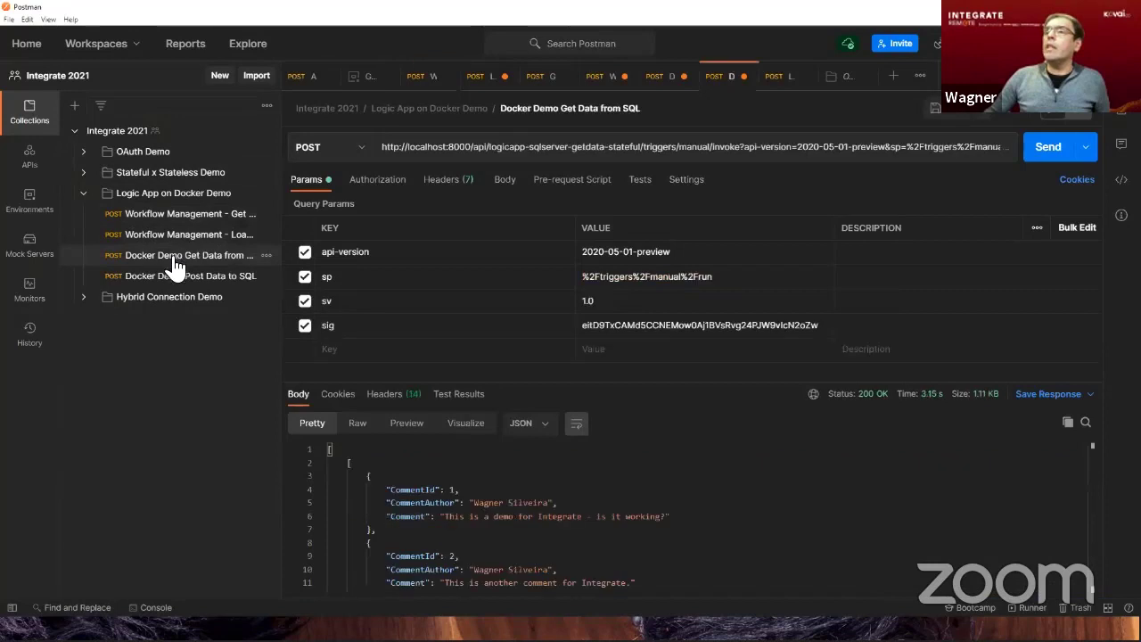
left_click(1047, 150)
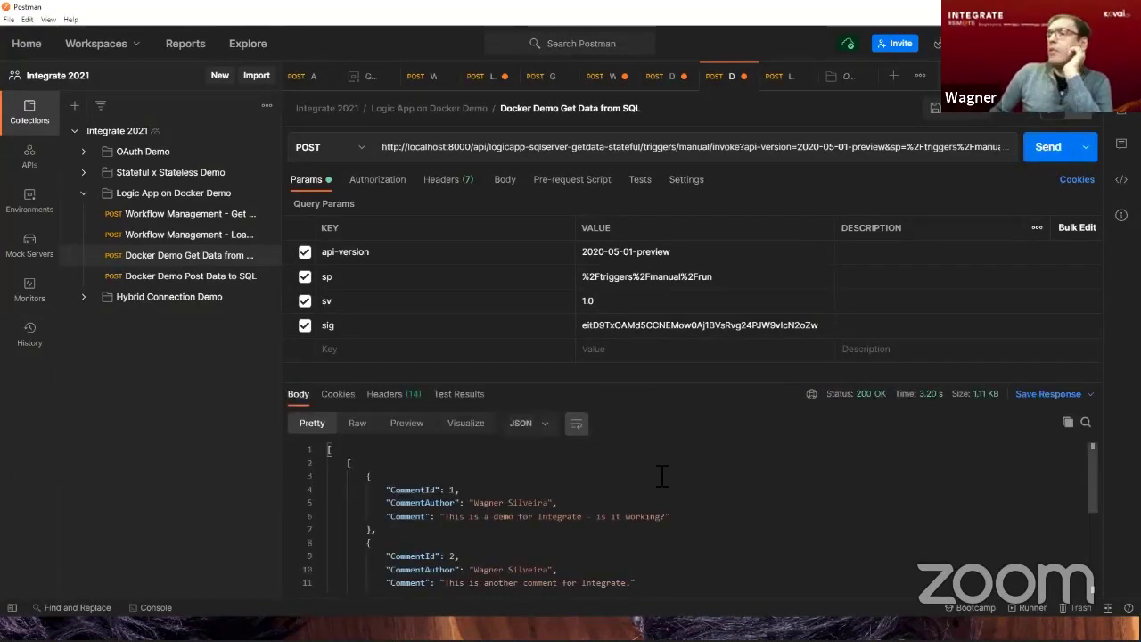
scroll(663, 475, "down", 5)
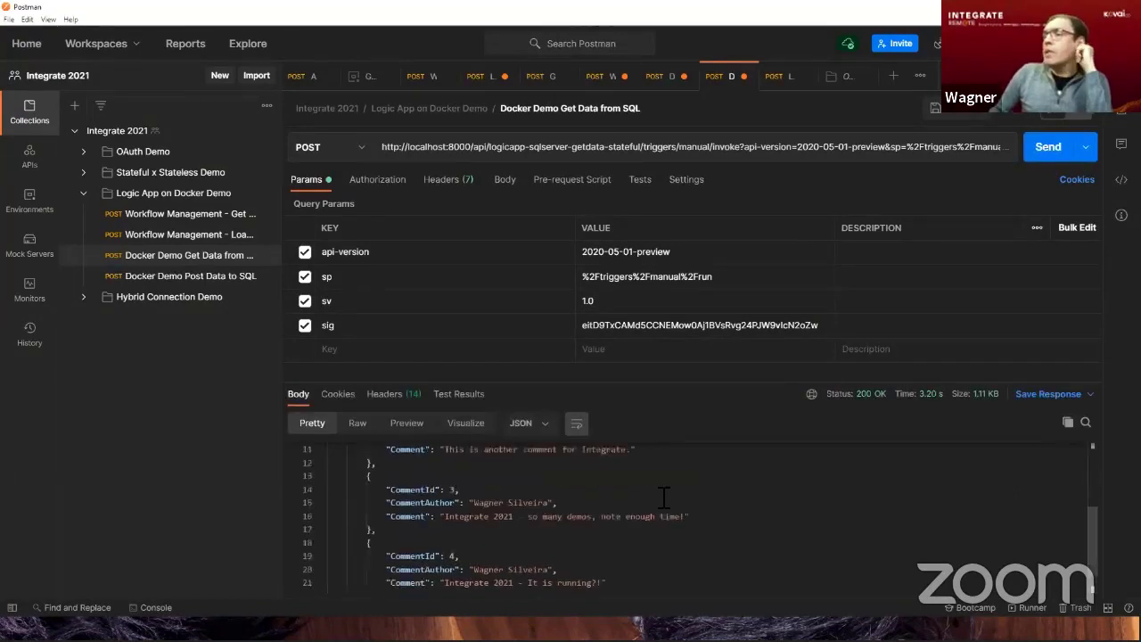
scroll(664, 496, "up", 5)
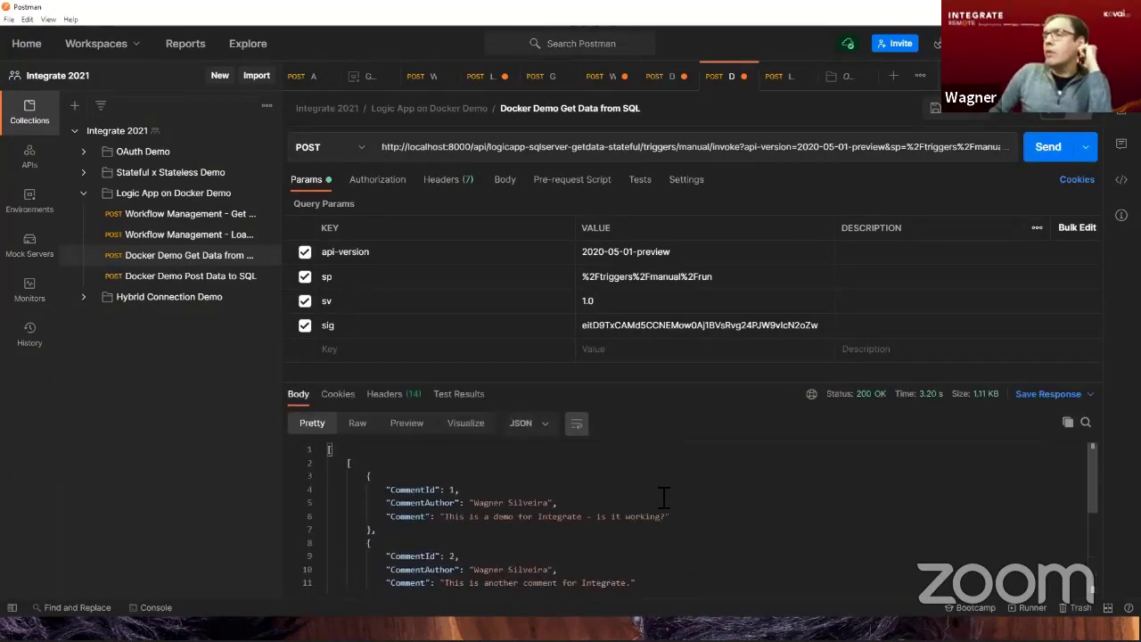
In the Docker Demo Post Data to SQL request body, set the name value to "Integration Crew".
left_click(172, 283)
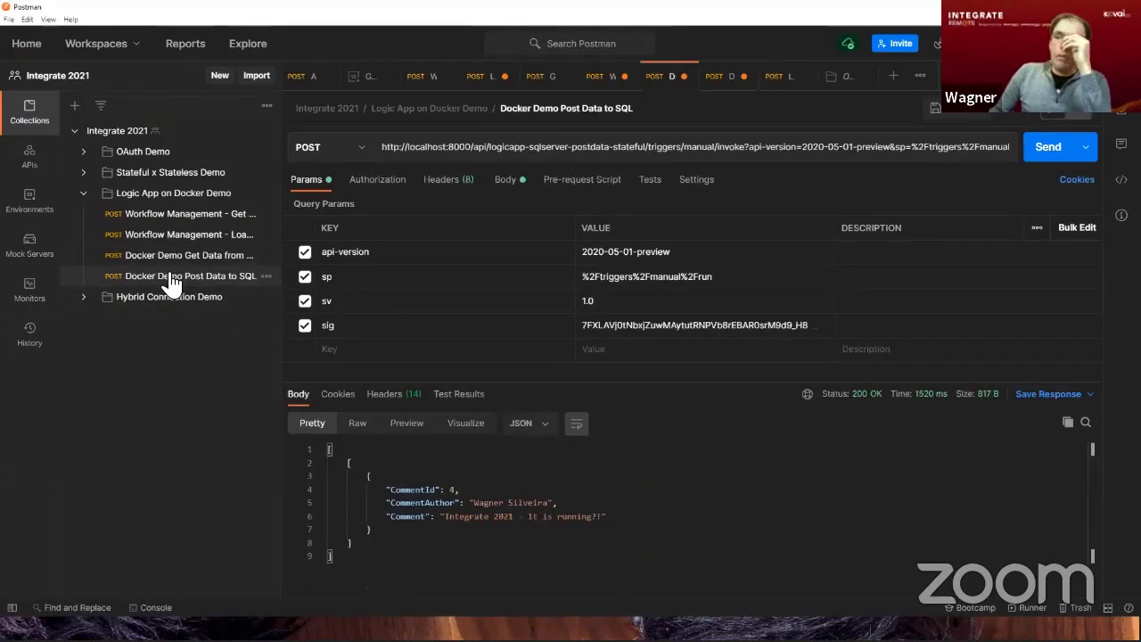
left_click(506, 184)
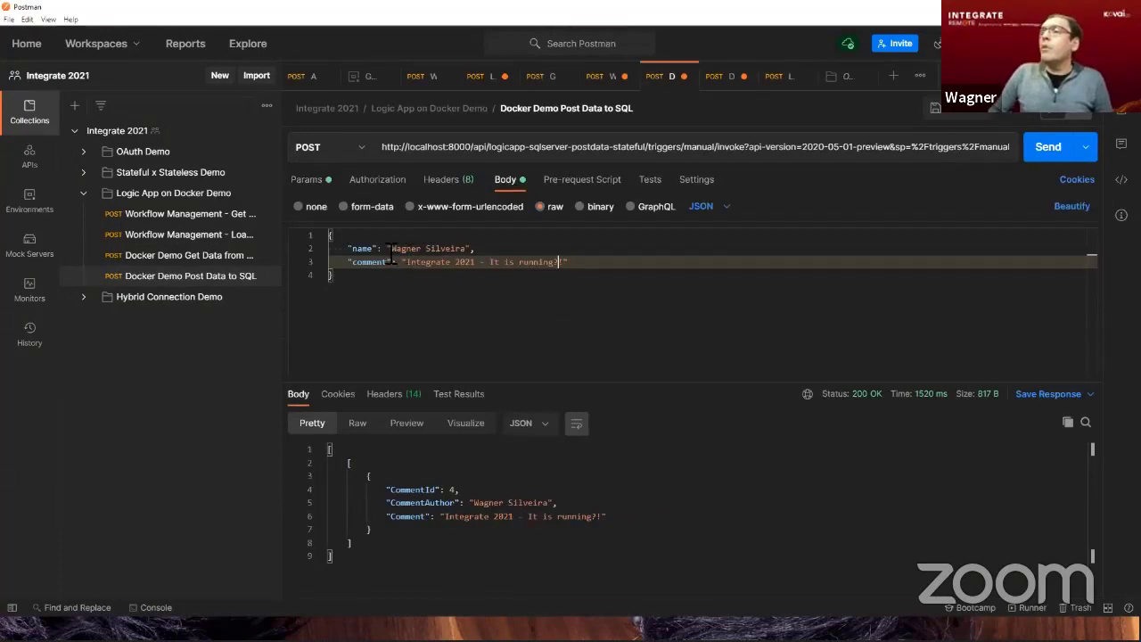
left_click_drag(391, 248, 485, 240)
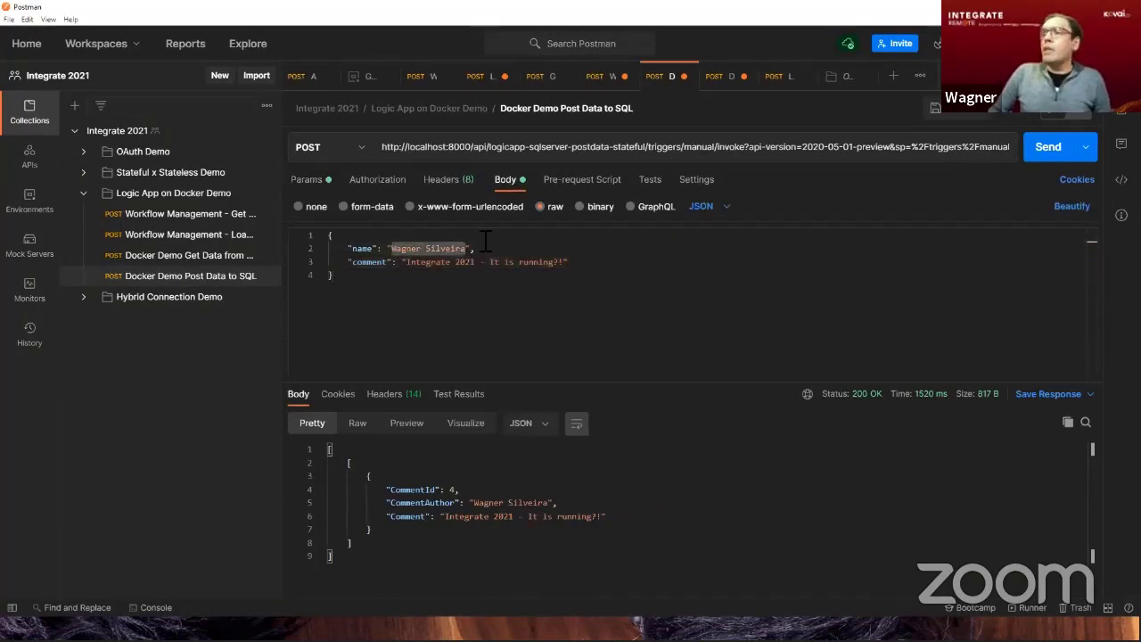
type("Integration")
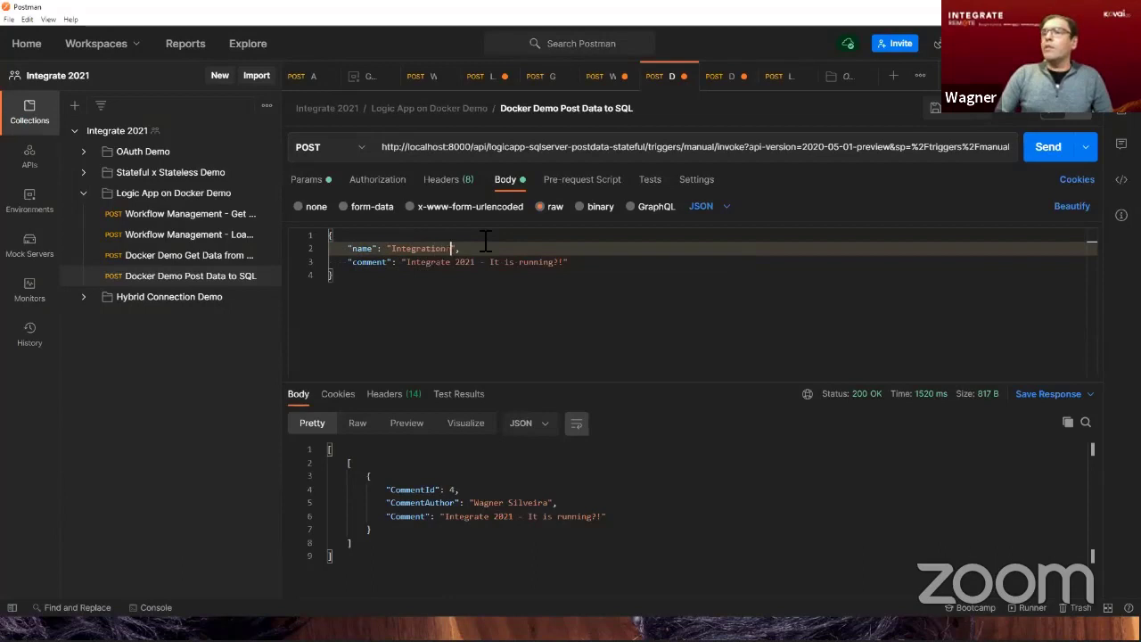
type(" Cre")
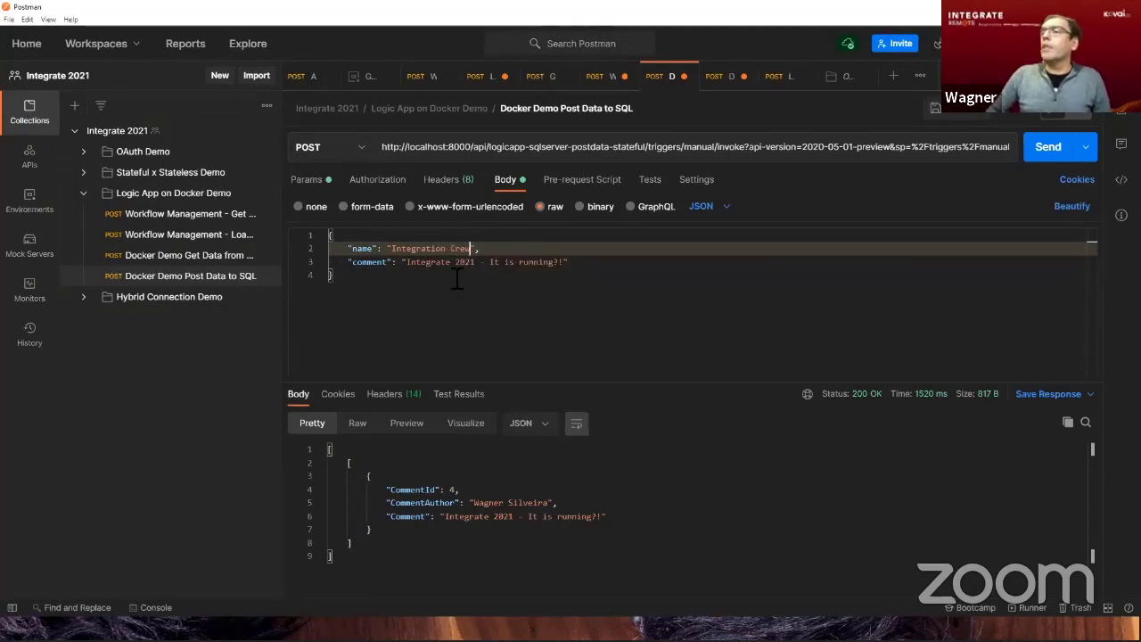
Reword the comment after "Integrate 2021 -" to ask whether the presenter, by first name, was cheating, keeping "?!", and send the request.
left_click_drag(490, 265, 563, 265)
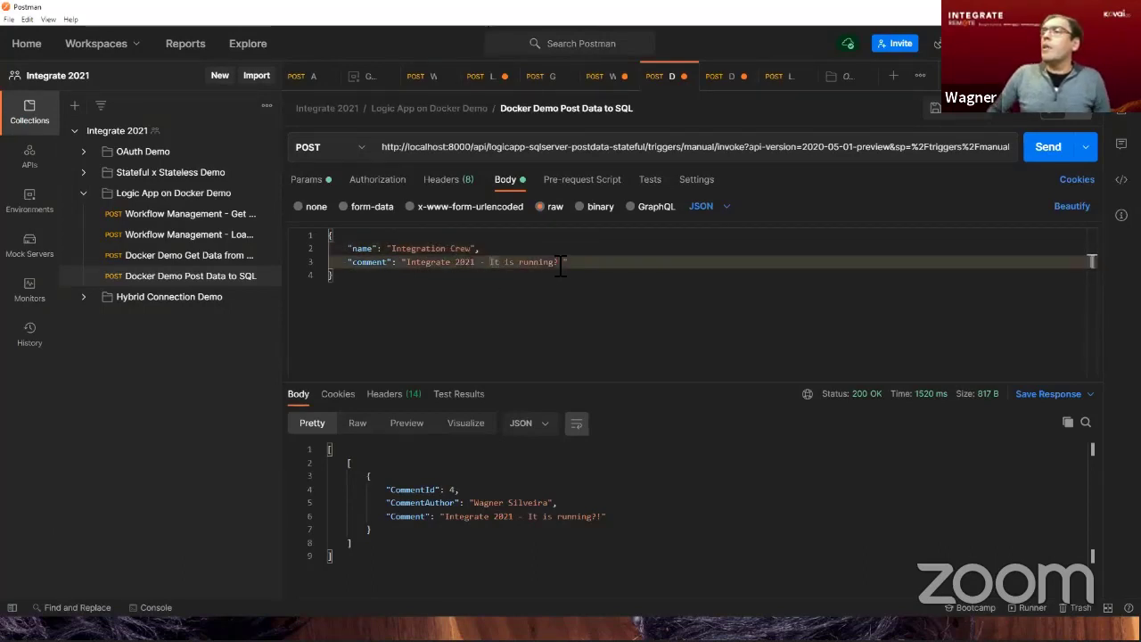
type("was ")
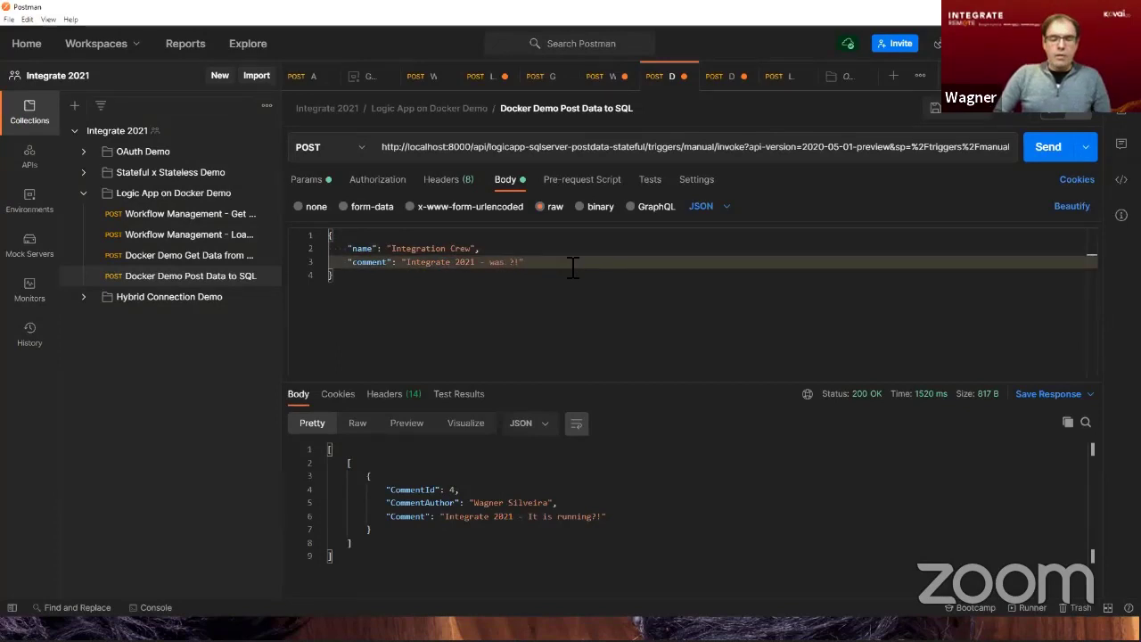
type("Wagner cre")
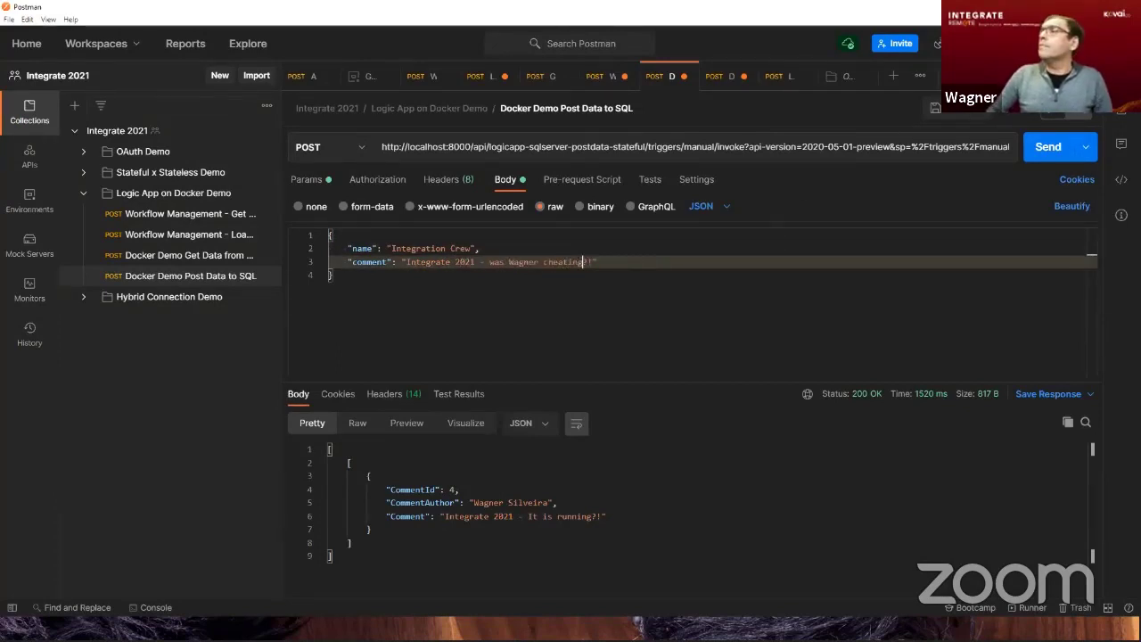
left_click(1047, 148)
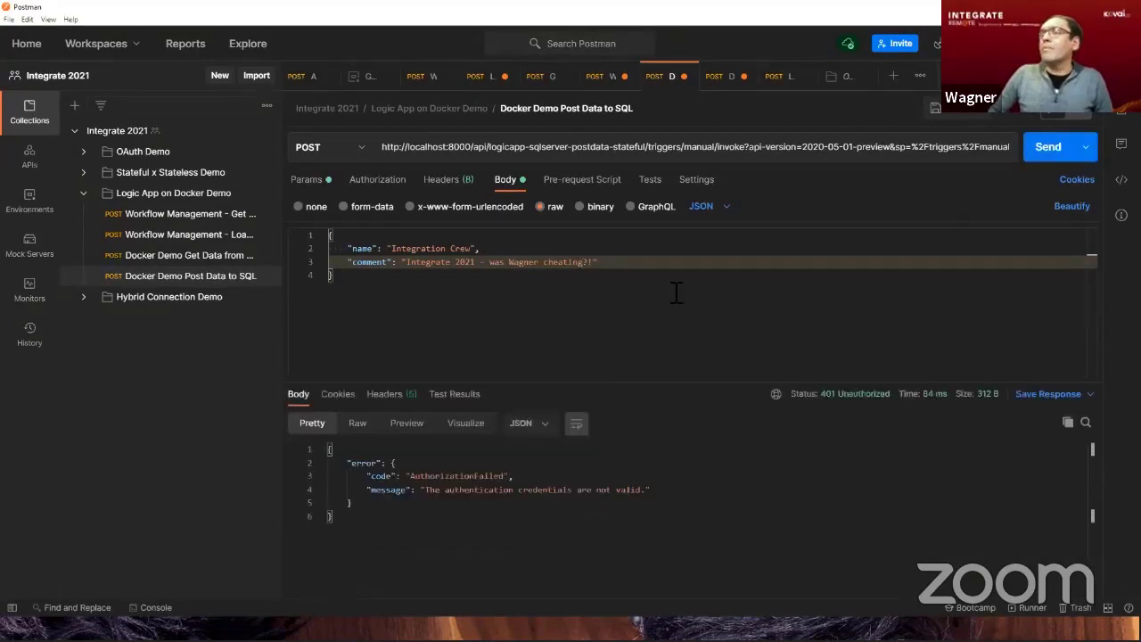
Send the Workflow Management - Load SB Items Copy request and copy the sig value from the end of the returned callback URL.
left_click(184, 237)
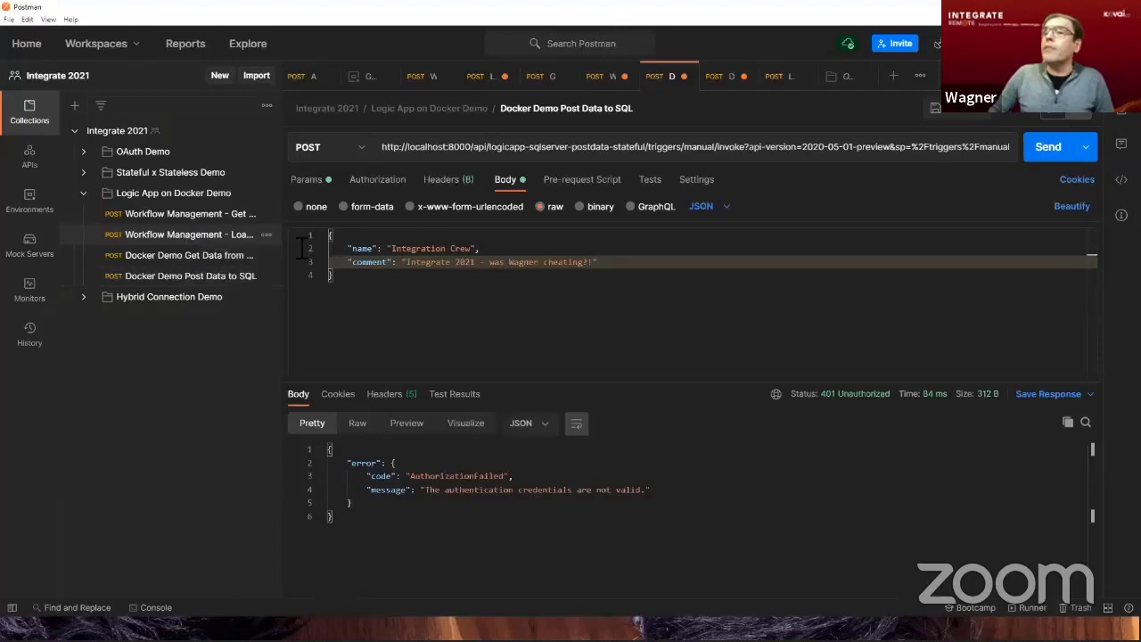
left_click(1049, 148)
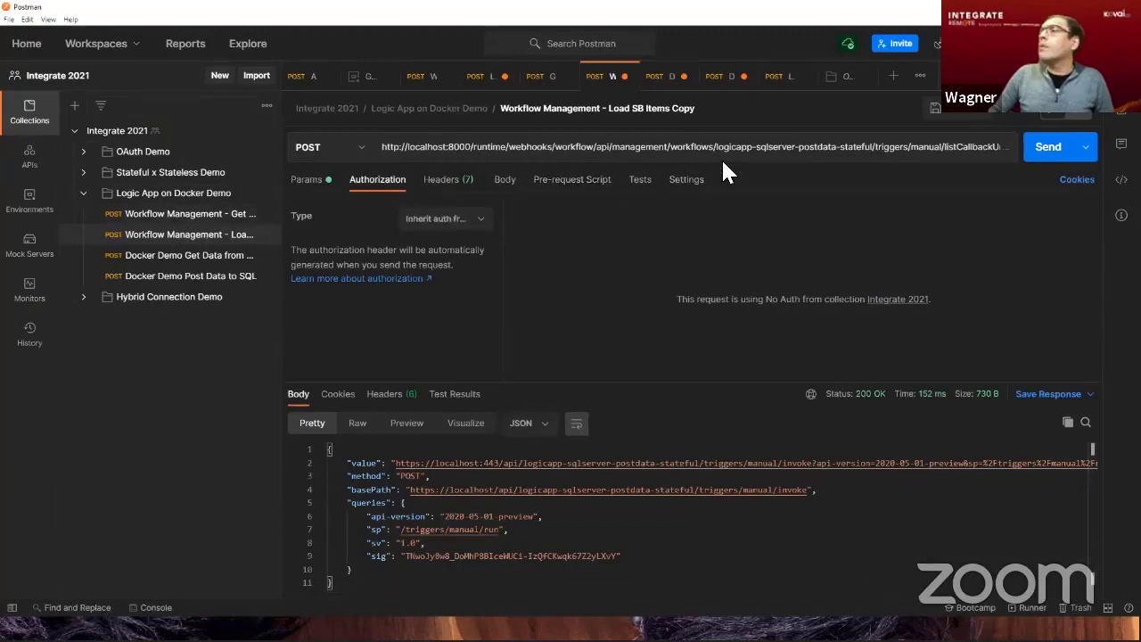
left_click(1030, 465)
key("End")
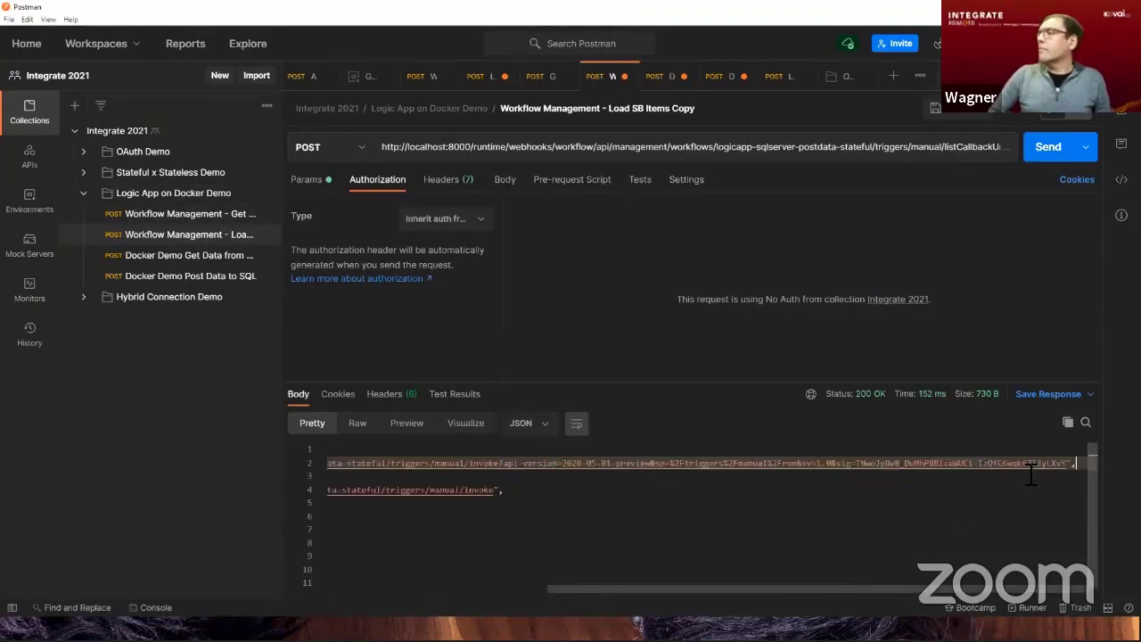
key("shift+Left")
key("shift+Left")
key("shift+Left")
key("shift+Left")
key("shift+Left")
key("shift+Left")
key("shift+Left")
key("shift+Left")
key("shift+Left")
key("shift+Left")
key("shift+Left")
key("shift+Left")
key("shift+Left")
key("shift+Left")
key("shift+Left")
key("shift+Left")
key("shift+Left")
key("shift+Left")
key("shift+Left")
key("shift+Left")
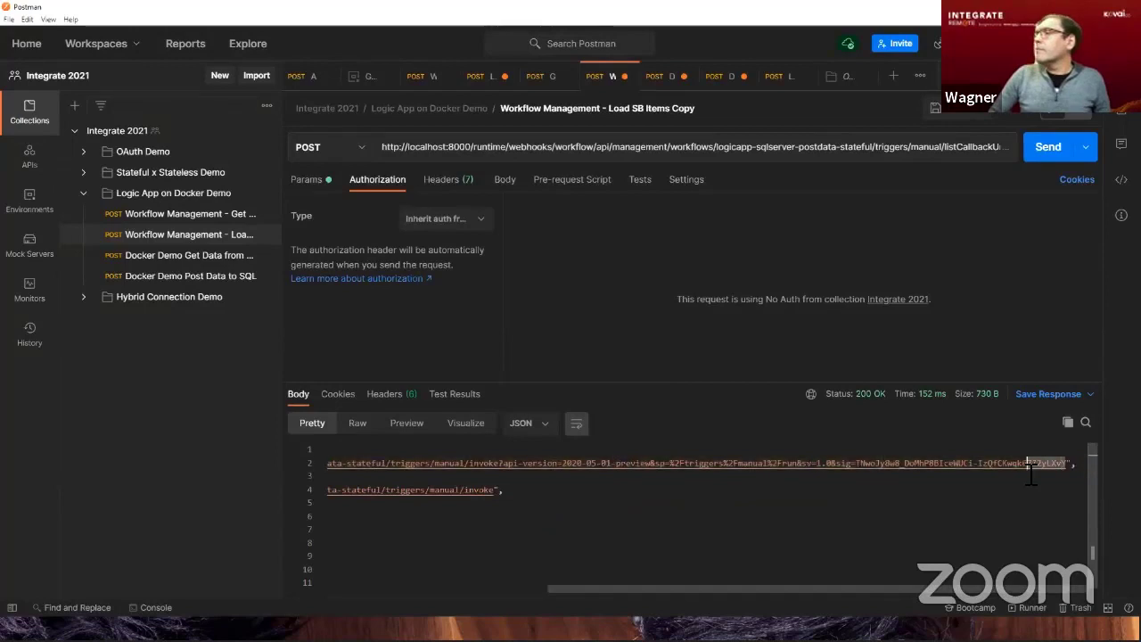
key("shift+Left")
key("shift+Left")
key("shift+Left")
key("shift+Left")
key("shift+Left")
key("shift+Left")
key("shift+Left")
key("shift+Left")
key("shift+Left")
key("shift+Left")
key("shift+Left")
key("shift+Left")
key("shift+Left")
key("shift+Left")
key("shift+Left")
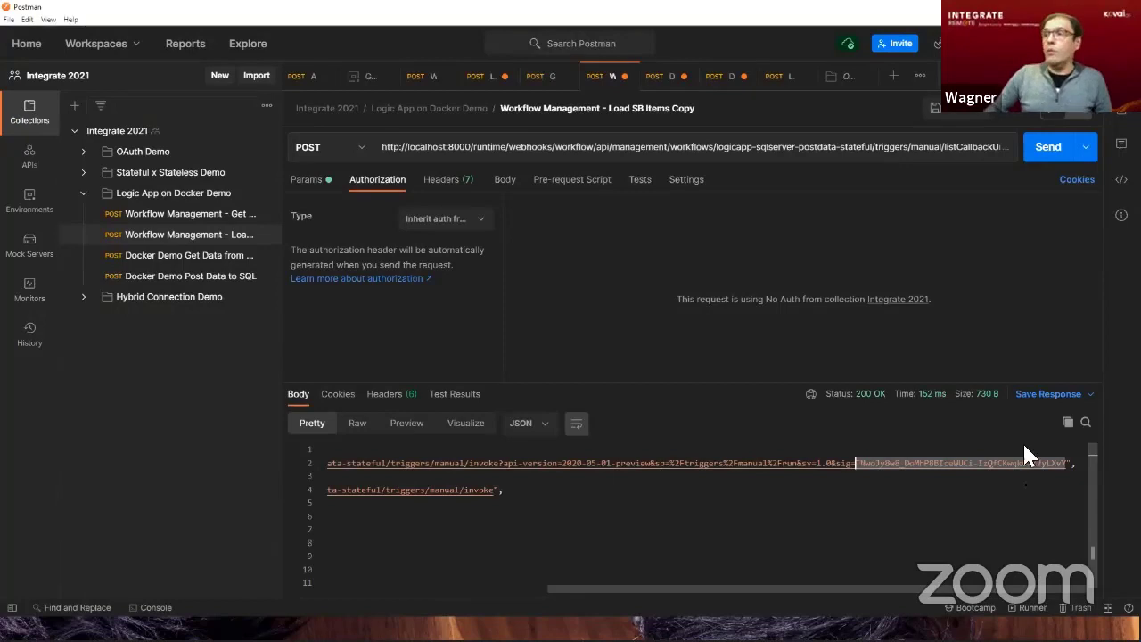
Replace the sig parameter of the Docker Demo Post Data to SQL request with the copied signature and resend the request.
left_click(180, 280)
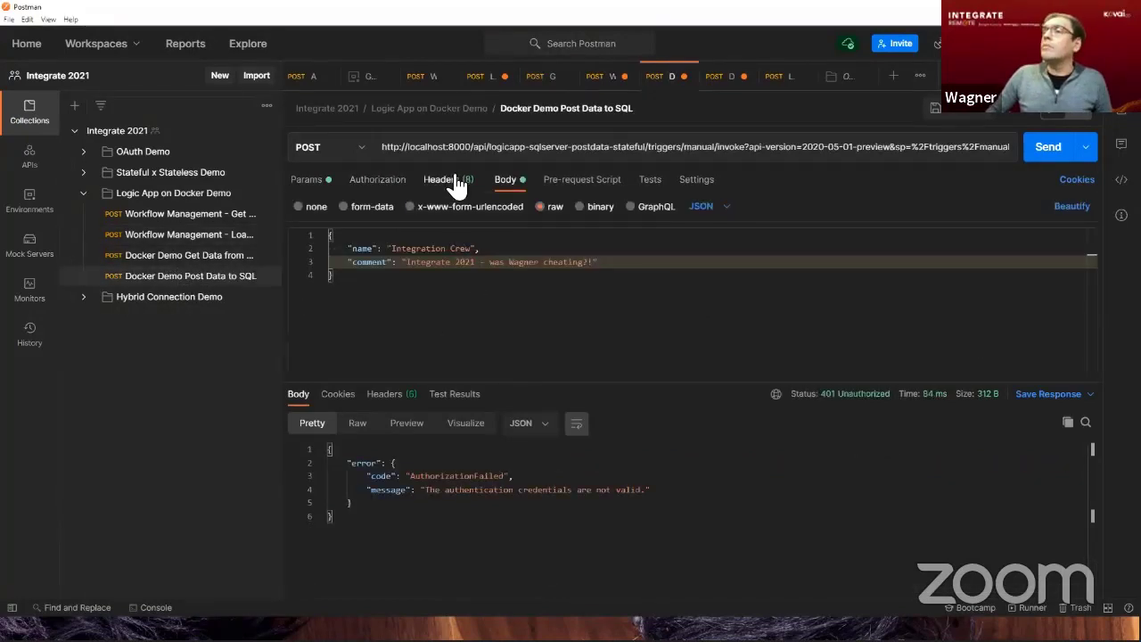
left_click(307, 181)
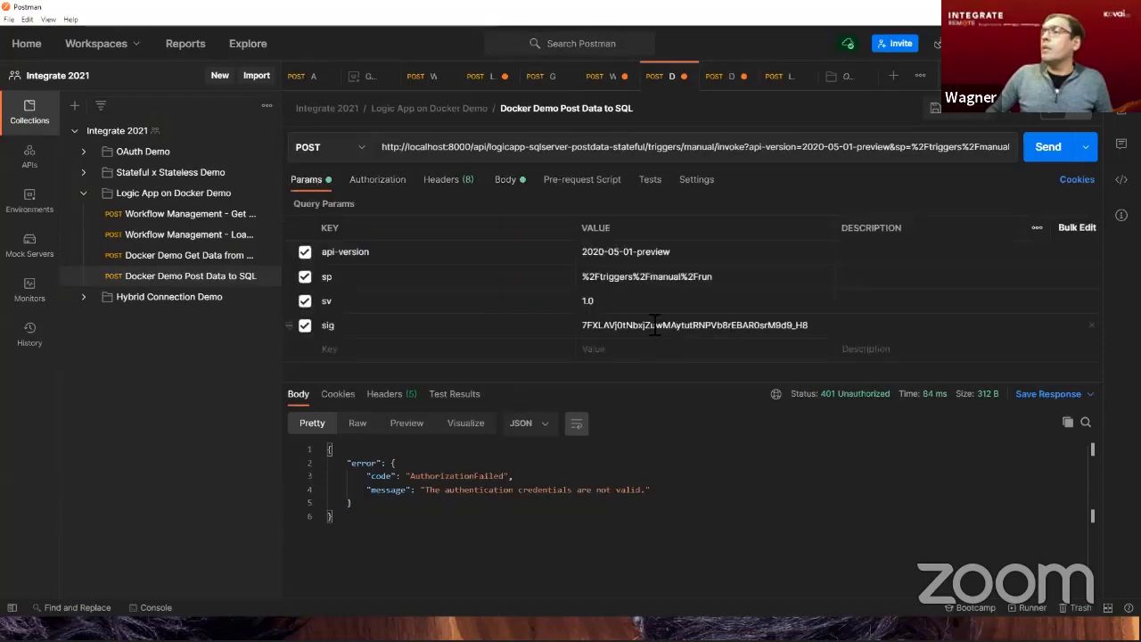
double_click(727, 336)
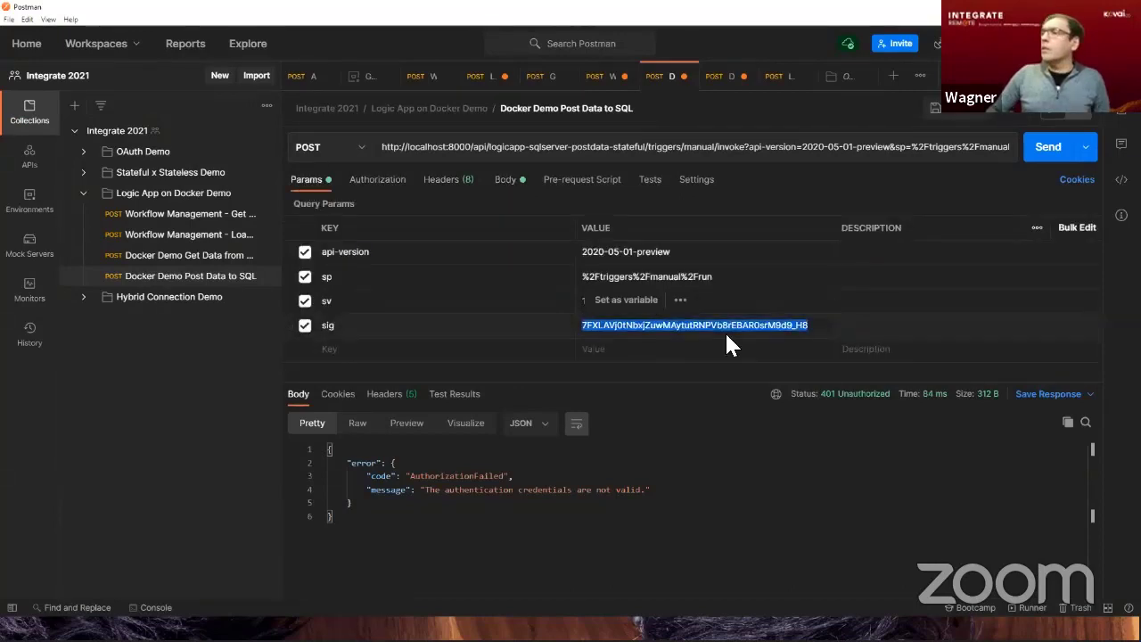
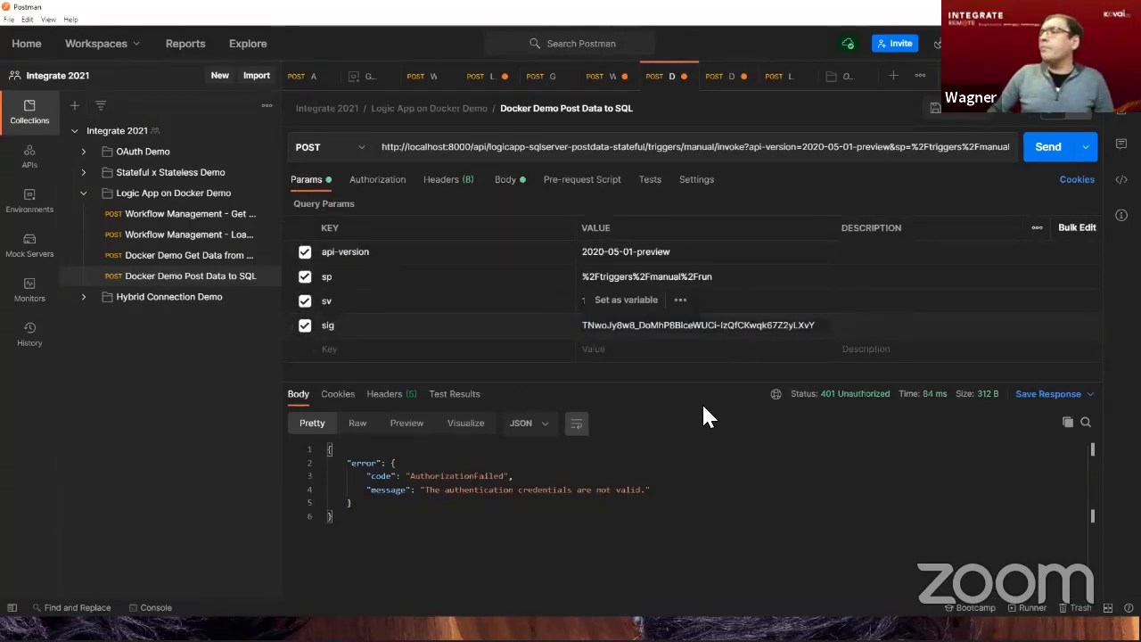
left_click(1048, 151)
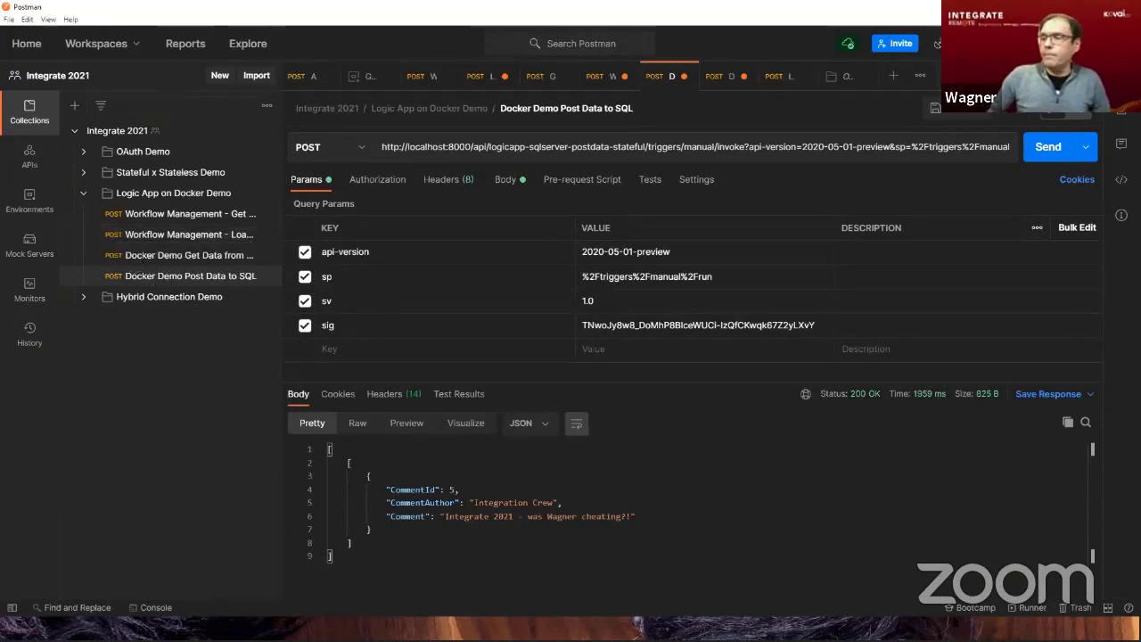
key("alt+Tab")
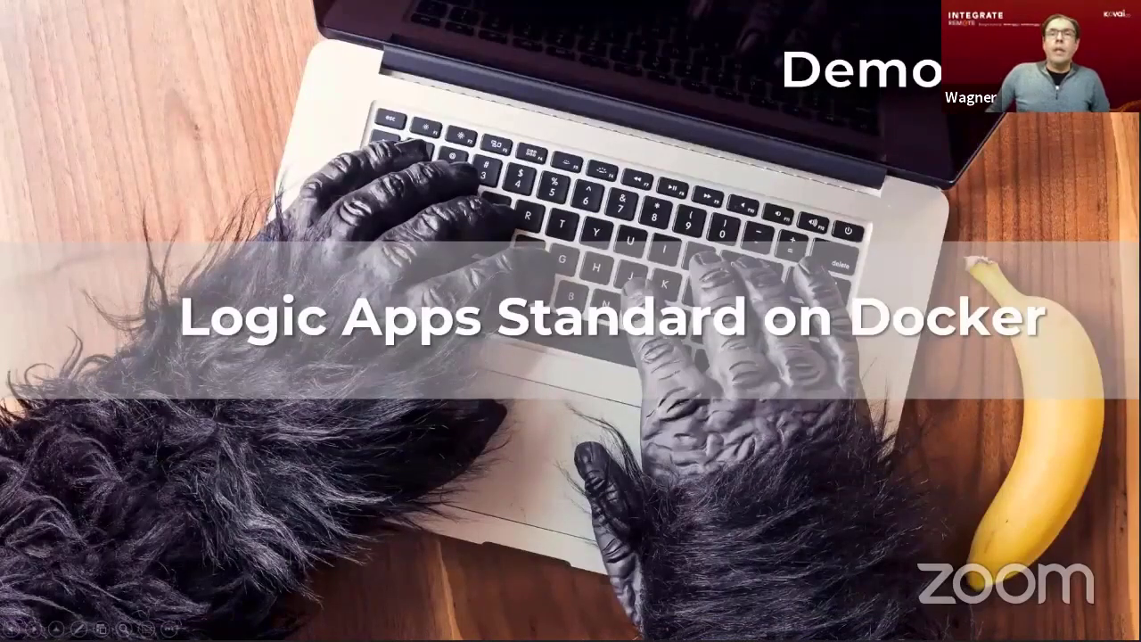
key("Right")
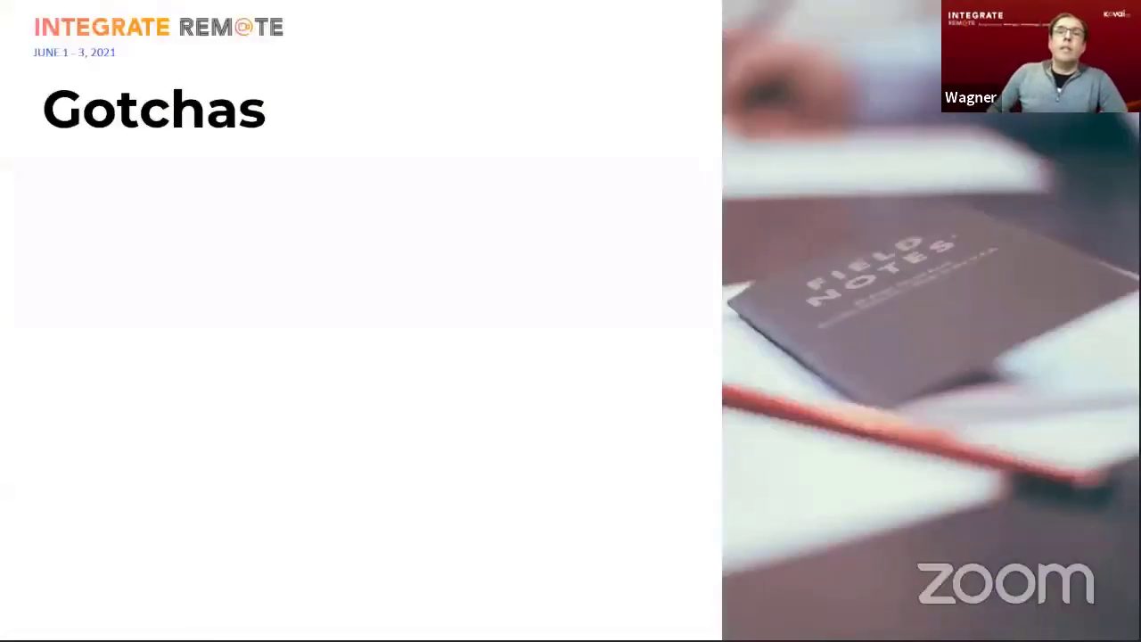
key("Right")
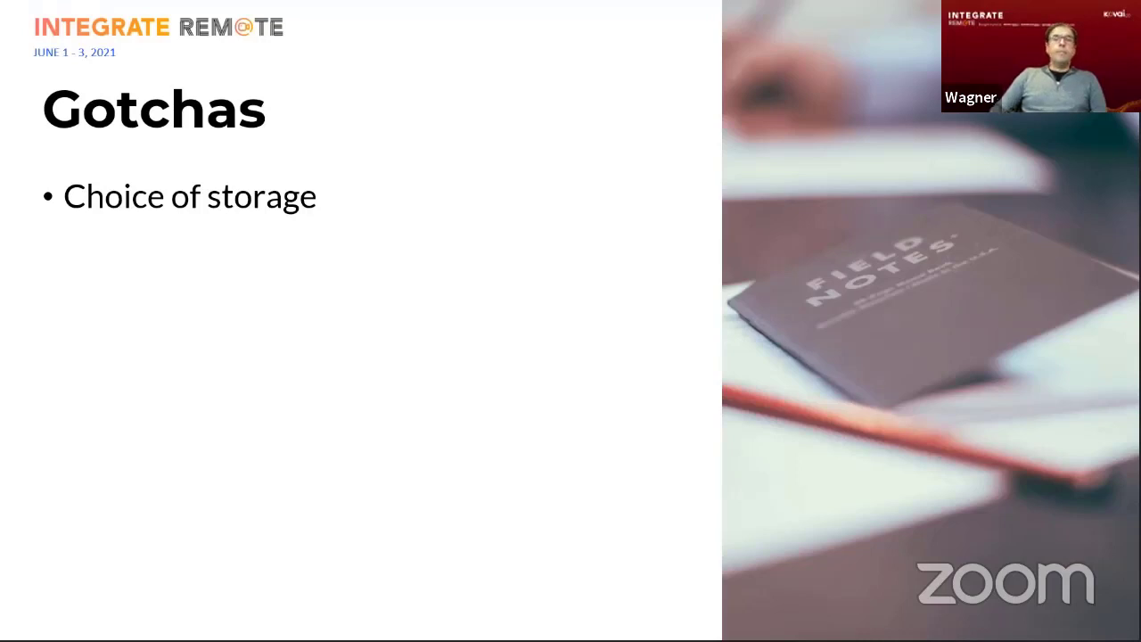
key("Right")
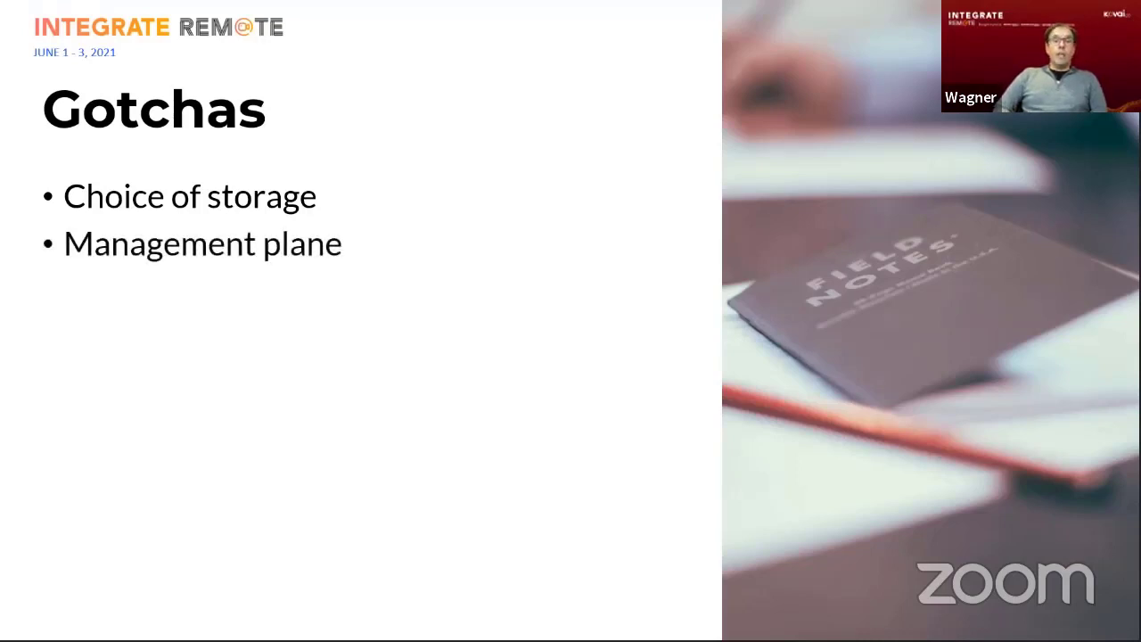